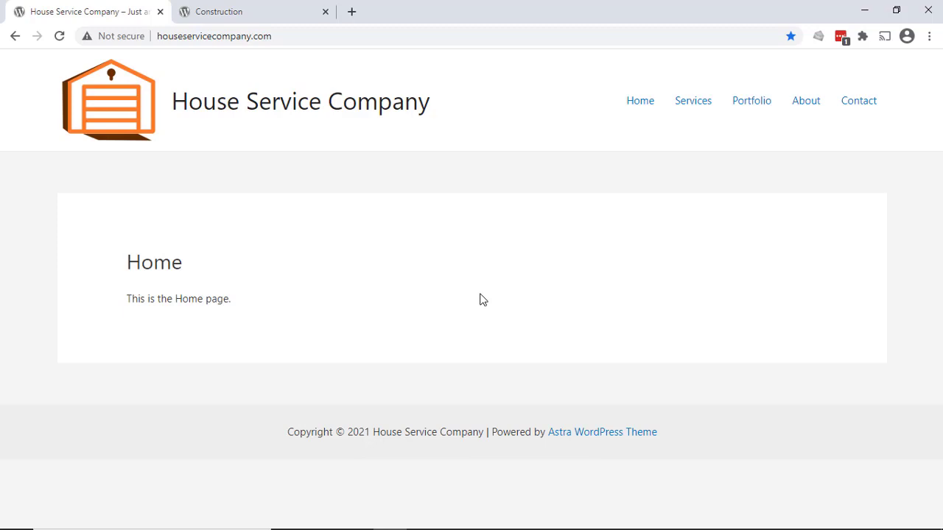
Step: Create a blank page titled 'test' on the Construction WordPress site and publish it
{"action": "left_click", "coordinate": [221, 15]}
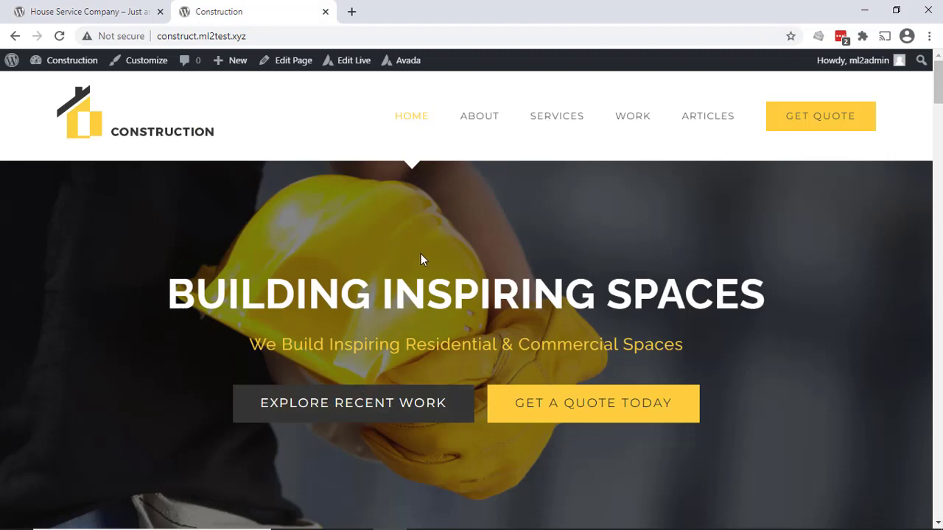
{"action": "mouse_move", "coordinate": [230, 65]}
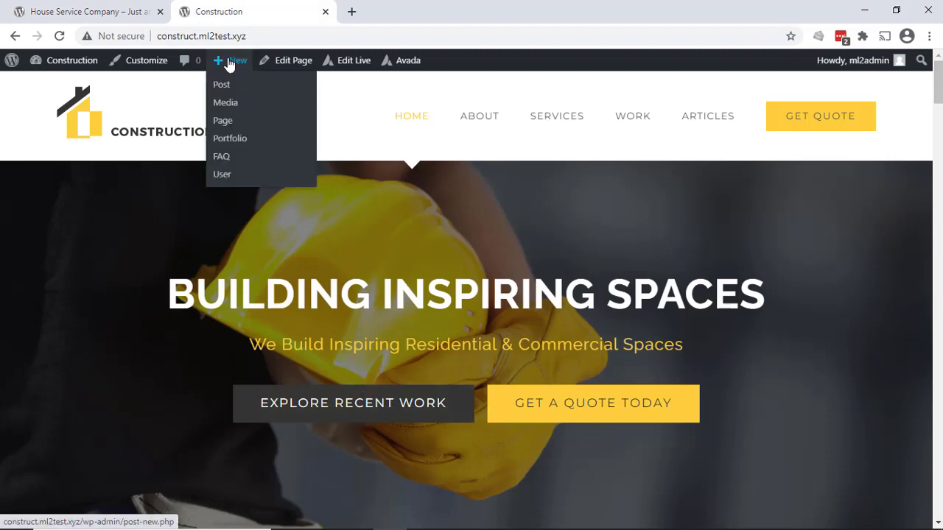
{"action": "left_click", "coordinate": [223, 127]}
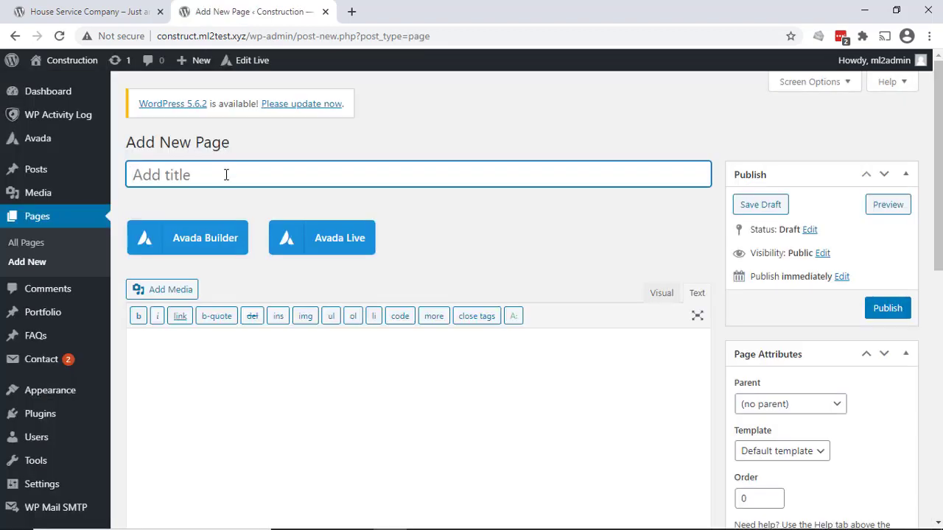
{"action": "type", "text": "test"}
{"action": "left_click", "coordinate": [242, 409]}
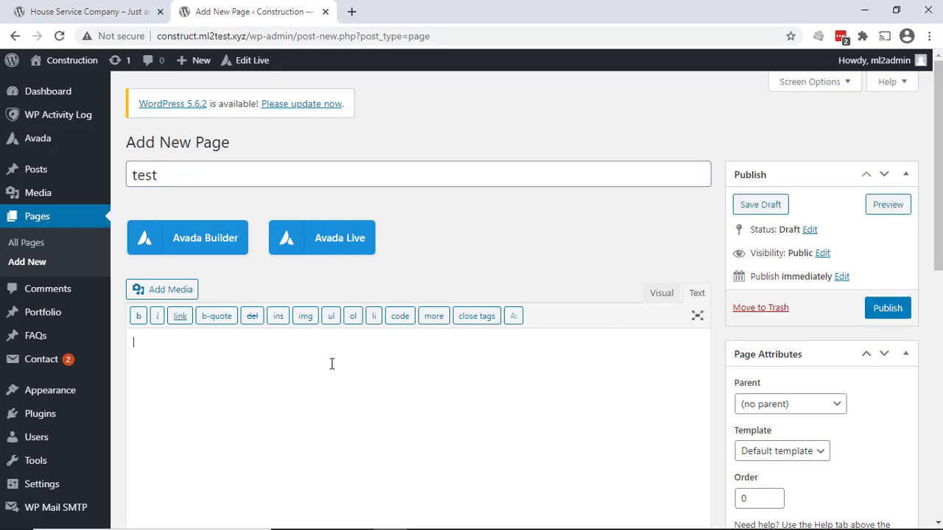
{"action": "left_click", "coordinate": [895, 313]}
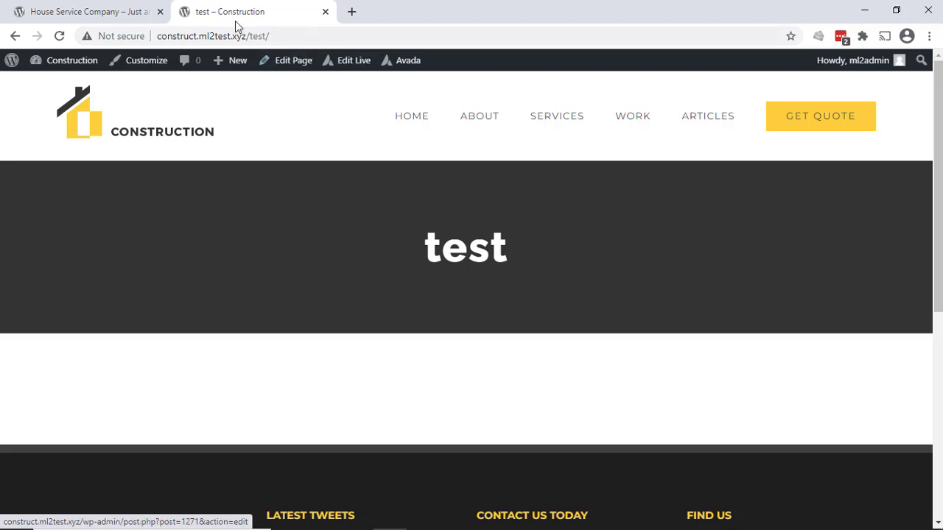
Step: Search Google for 'utm parameters google tool' and scroll to the Campaign URL Builder result
{"action": "left_click", "coordinate": [71, 10]}
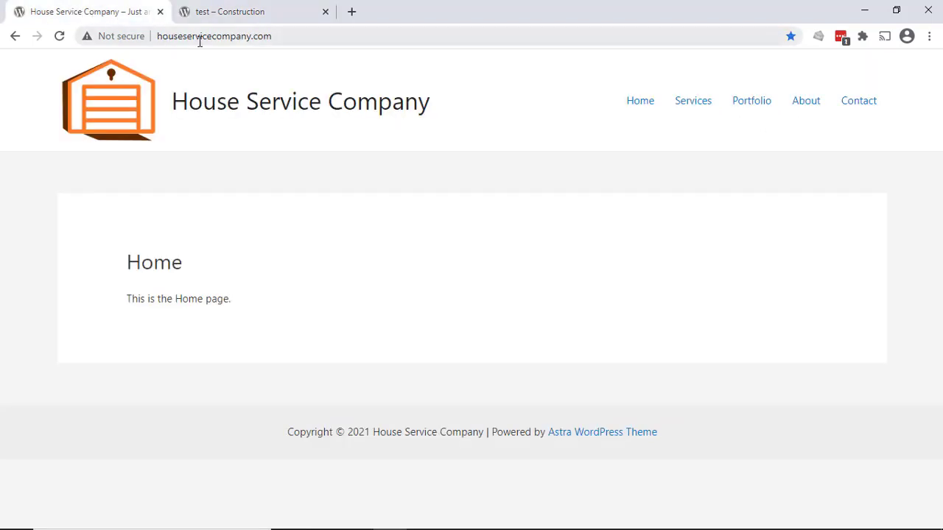
{"action": "left_click", "coordinate": [266, 20]}
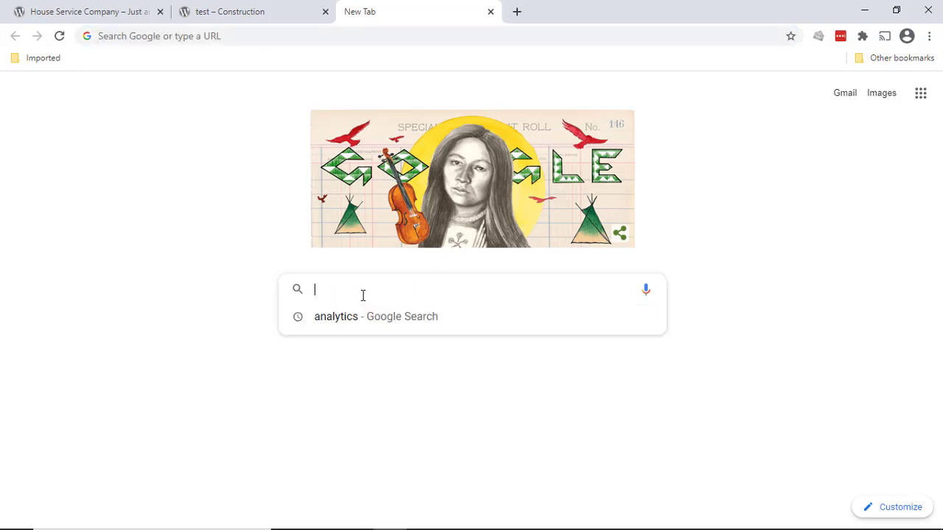
{"action": "type", "text": "utm "}
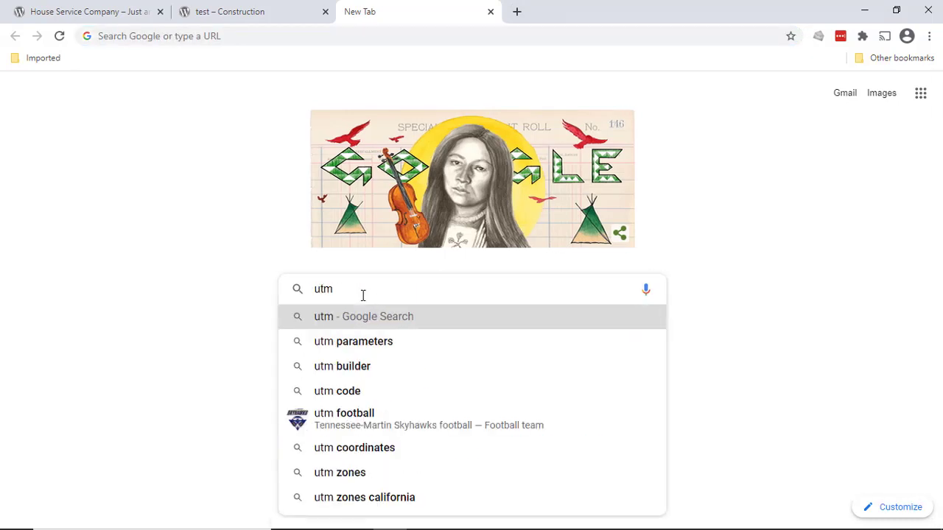
{"action": "type", "text": "para"}
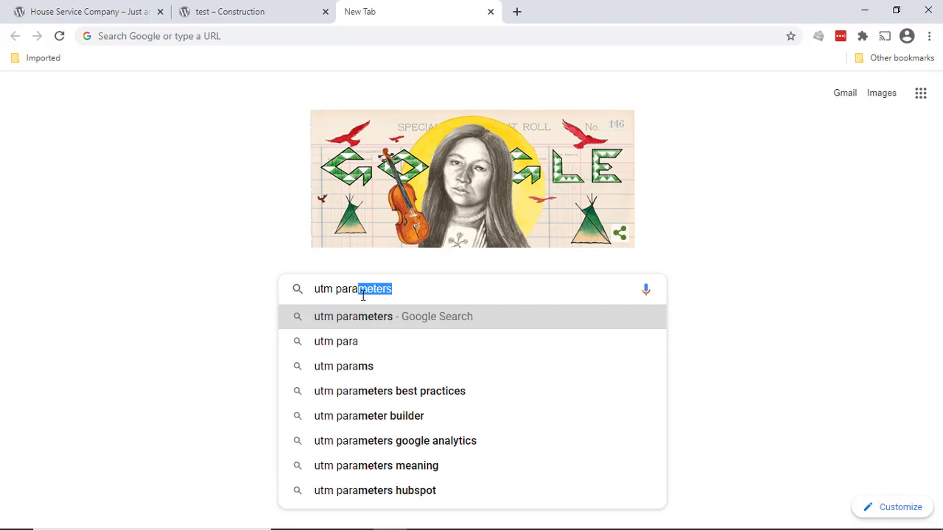
{"action": "type", "text": "meters"}
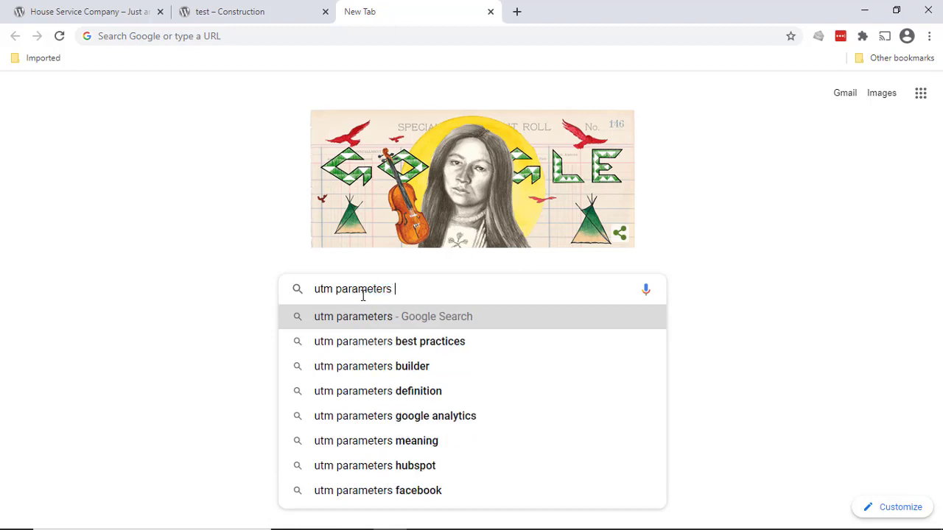
{"action": "type", "text": " google too"}
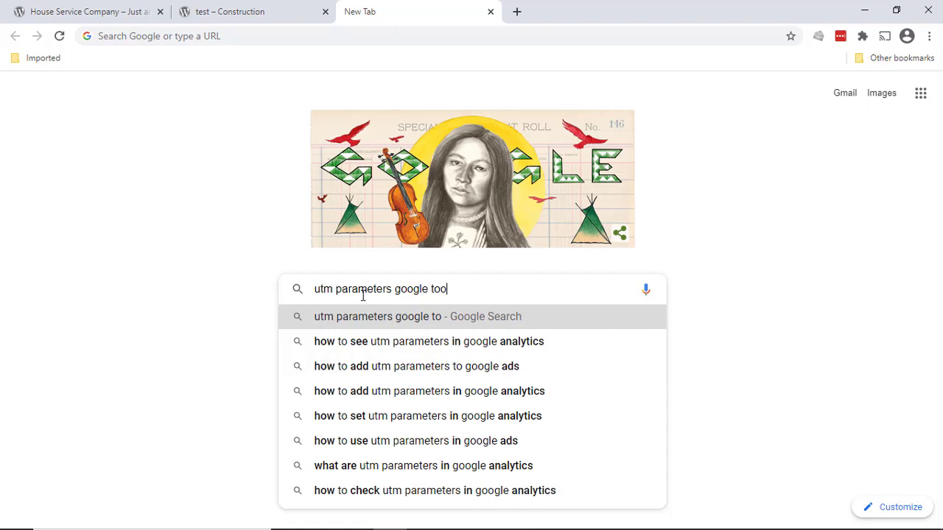
{"action": "type", "text": "l"}
{"action": "key", "text": "Return"}
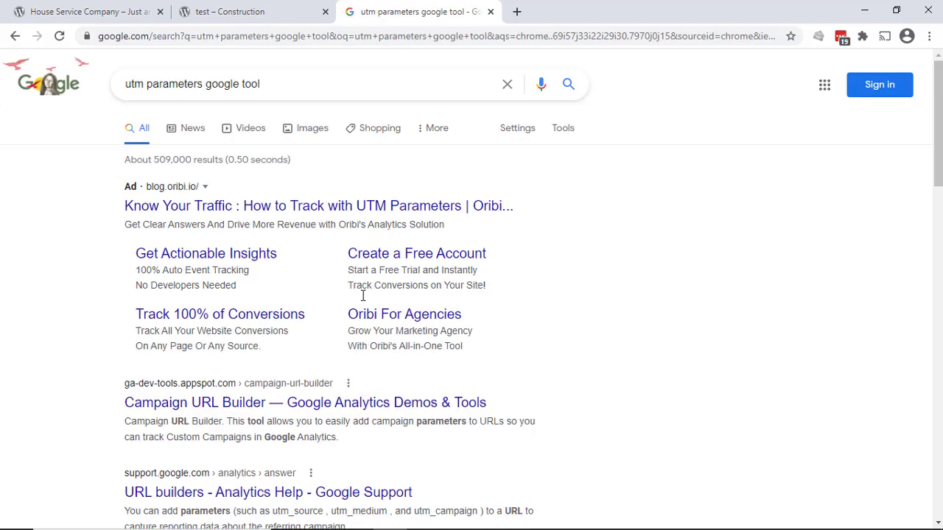
{"action": "scroll", "coordinate": [361, 296], "scroll_direction": "down", "scroll_amount": 1}
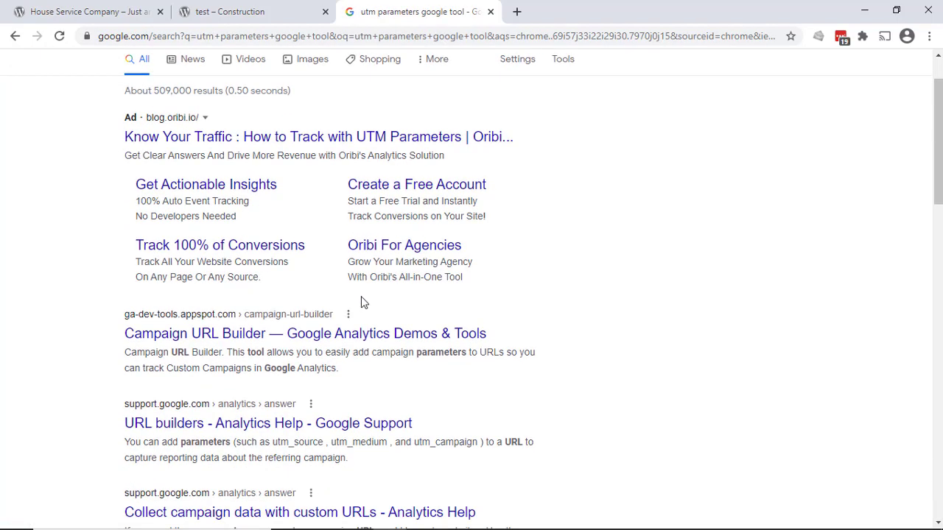
Step: Open the Campaign URL Builder from the search results and look over its form
{"action": "left_click", "coordinate": [183, 336]}
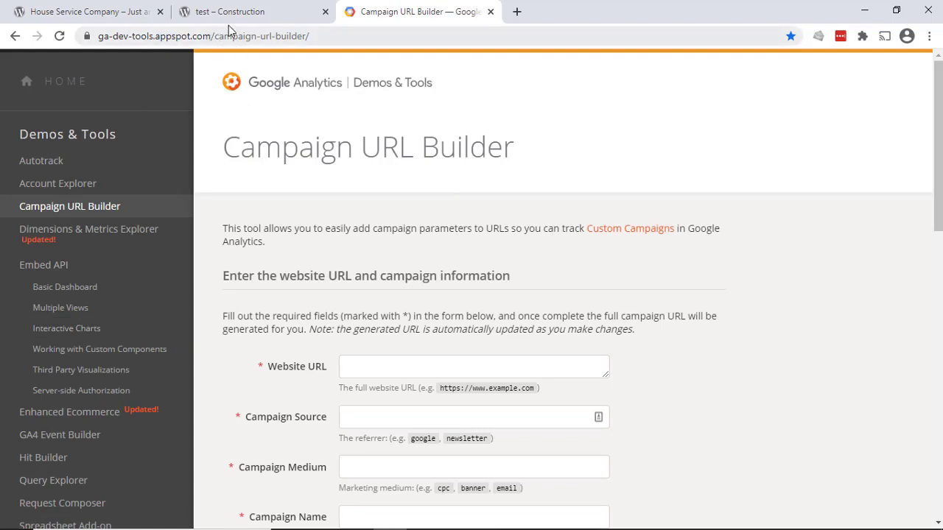
{"action": "scroll", "coordinate": [408, 189], "scroll_direction": "down", "scroll_amount": 2}
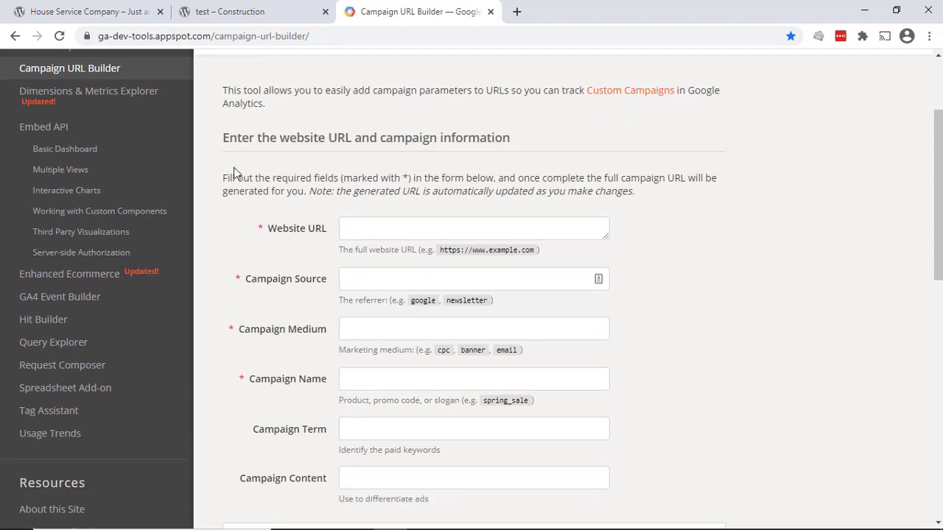
{"action": "scroll", "coordinate": [233, 167], "scroll_direction": "up", "scroll_amount": 1}
{"action": "scroll", "coordinate": [235, 169], "scroll_direction": "down", "scroll_amount": 2}
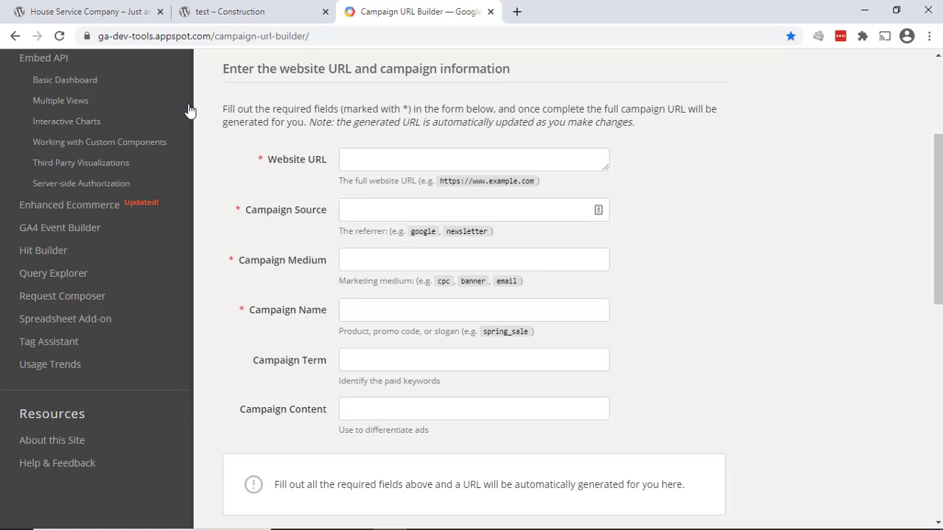
Step: Copy the House Service Company address and paste it as the Website URL
{"action": "left_click", "coordinate": [116, 17]}
{"action": "left_click", "coordinate": [320, 34]}
{"action": "key", "text": "ctrl+c"}
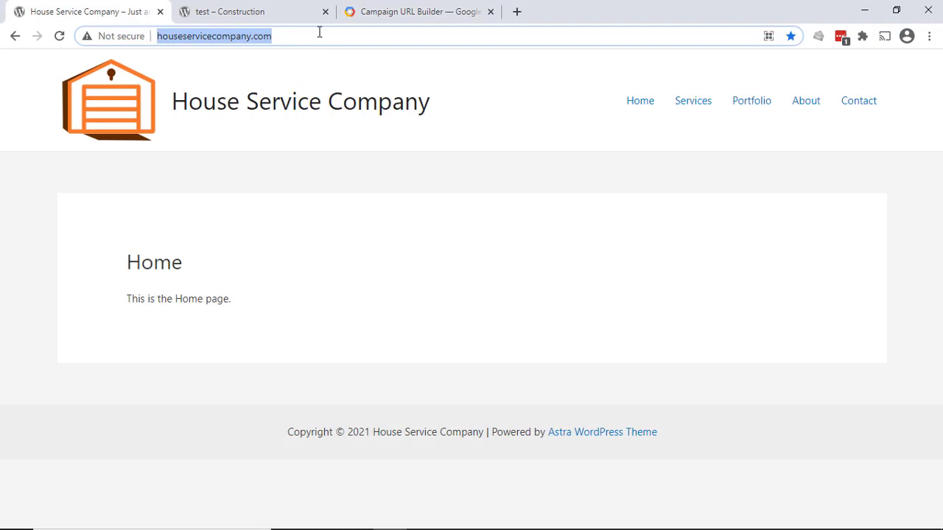
{"action": "left_click", "coordinate": [361, 12]}
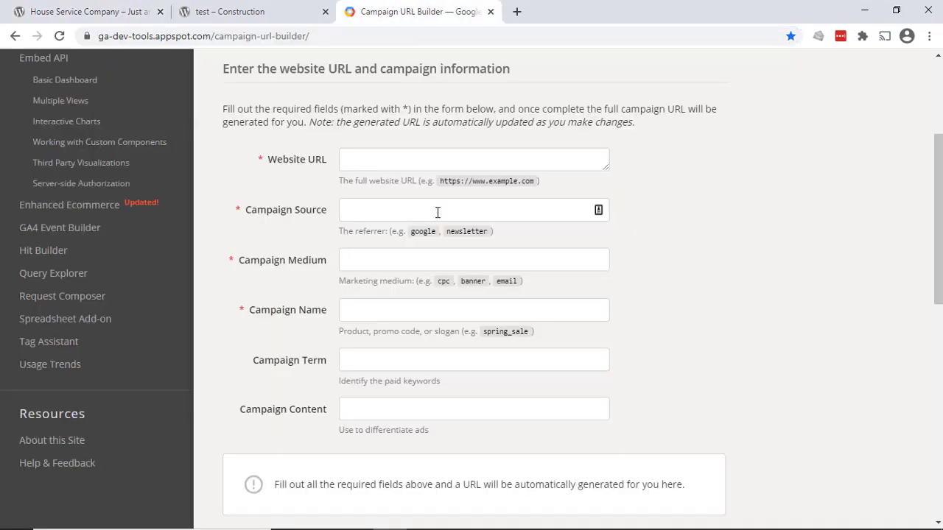
{"action": "left_click", "coordinate": [400, 150]}
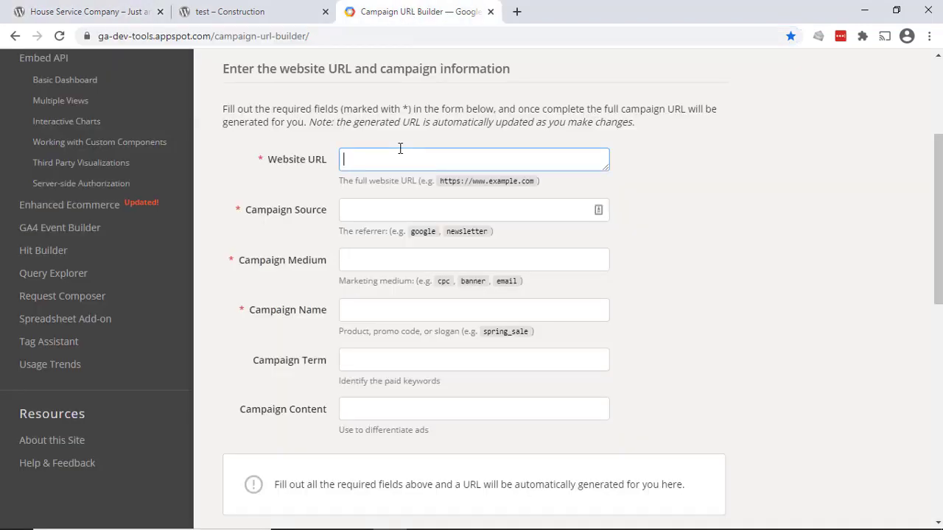
{"action": "key", "text": "ctrl+v"}
{"action": "left_click", "coordinate": [406, 211]}
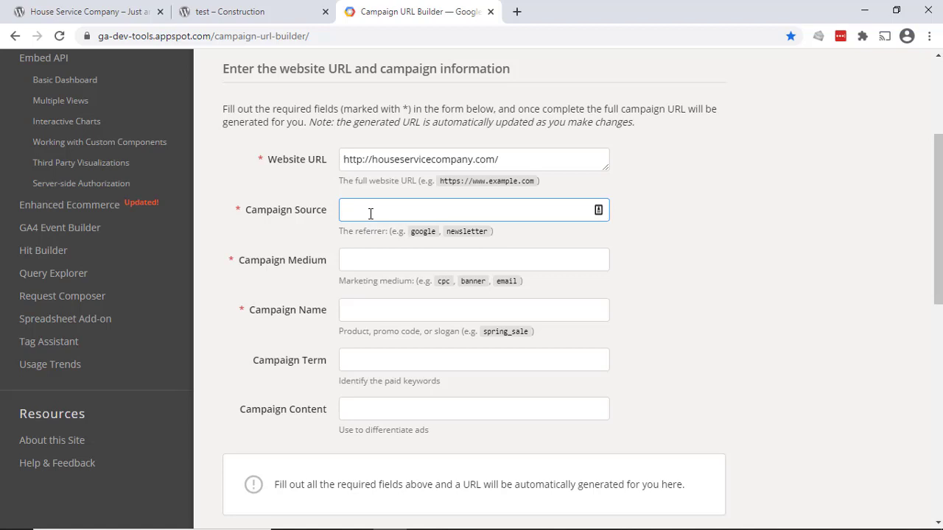
Step: Enter 'ConstructionsWebsite' as the Campaign Source, without an underscore
{"action": "type", "text": "Con"}
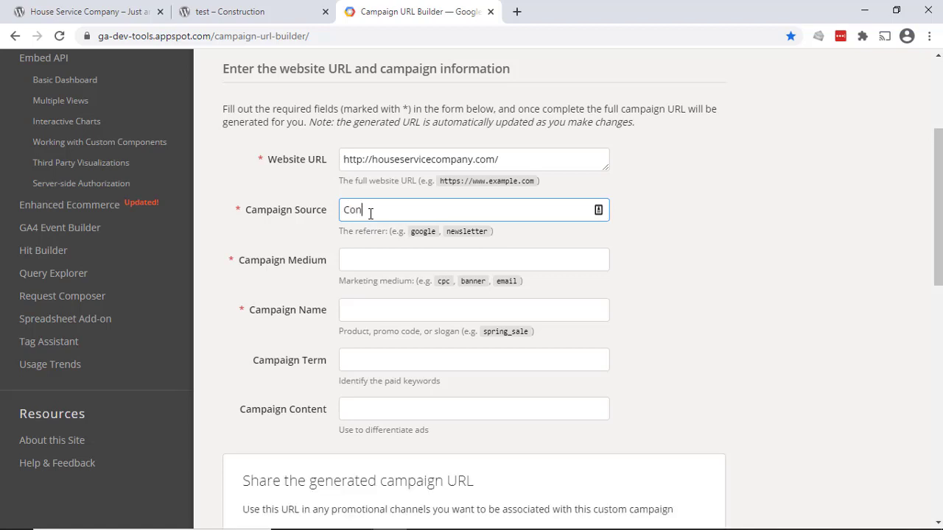
{"action": "type", "text": "structionsWebsite"}
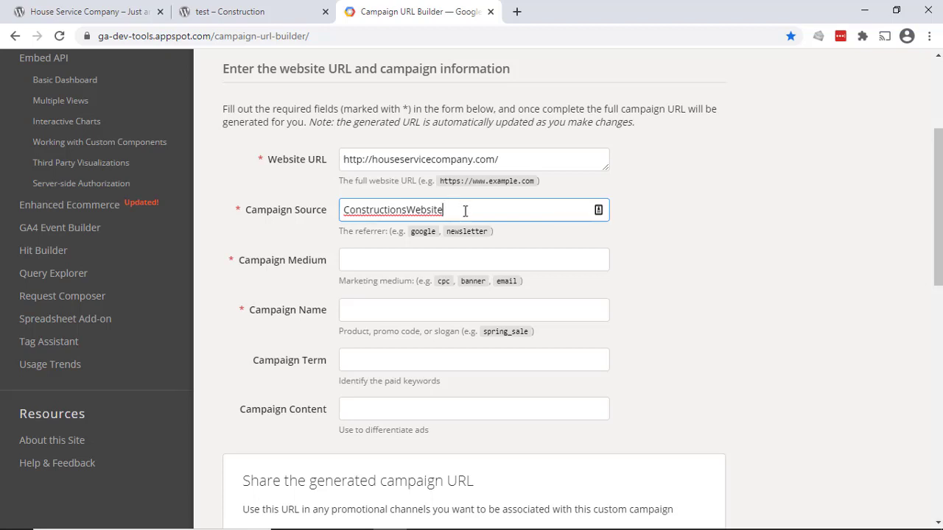
{"action": "left_click", "coordinate": [408, 210]}
{"action": "type", "text": "_"}
{"action": "left_click", "coordinate": [462, 212]}
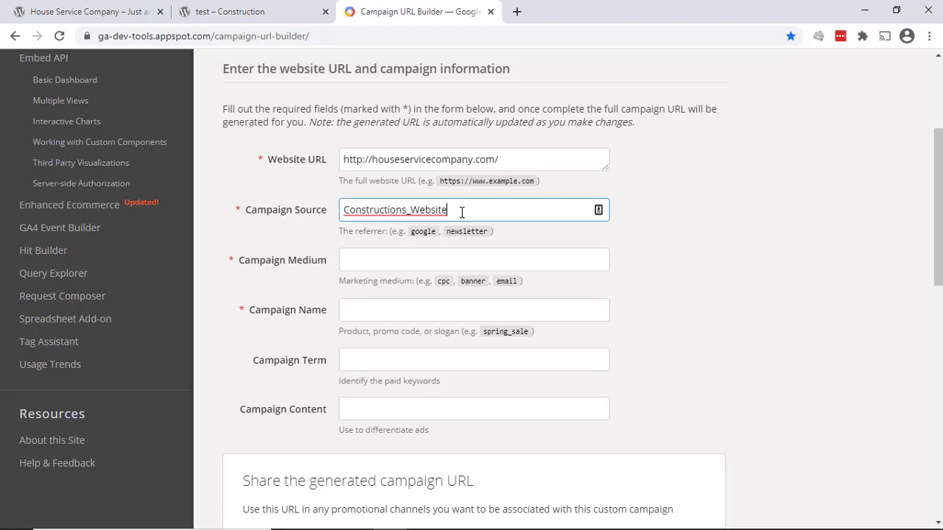
{"action": "left_click", "coordinate": [410, 210]}
{"action": "key", "text": "BackSpace"}
Step: Set medium 'web' and campaign name 'Test_Campaign', then copy the generated campaign URL
{"action": "left_click", "coordinate": [391, 265]}
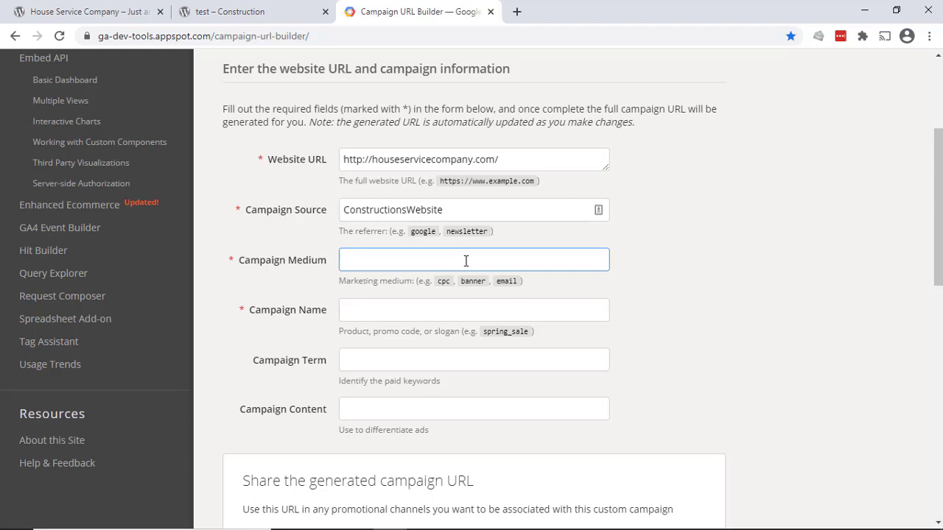
{"action": "type", "text": "eb"}
{"action": "left_click", "coordinate": [442, 311]}
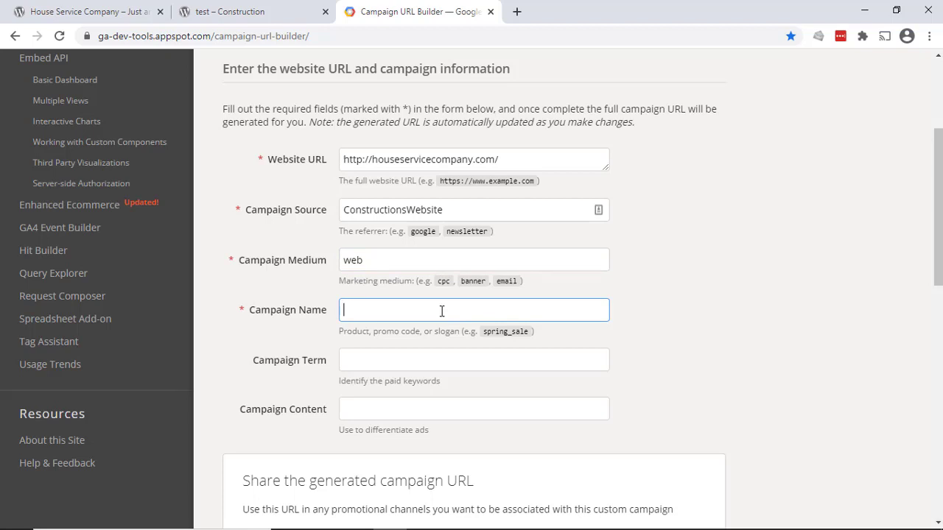
{"action": "type", "text": "Test_Campaign"}
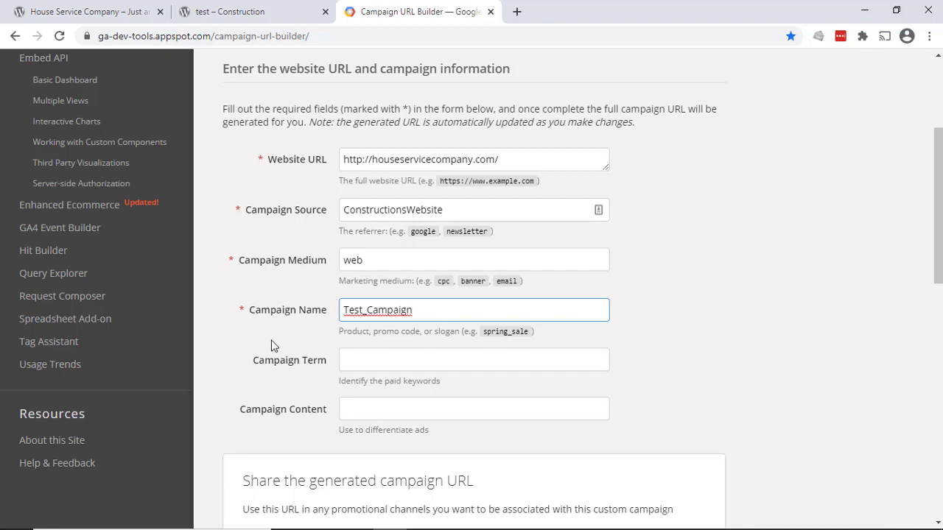
{"action": "scroll", "coordinate": [271, 340], "scroll_direction": "down", "scroll_amount": 3}
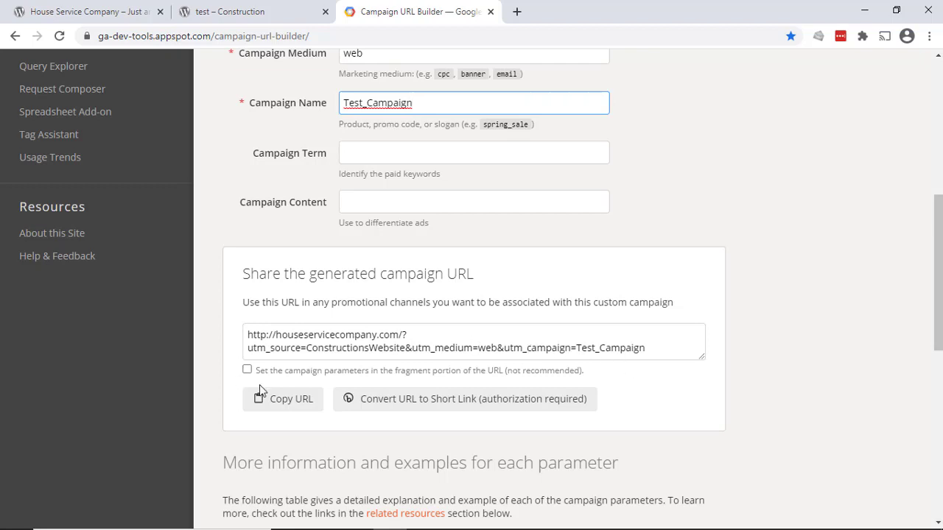
{"action": "left_click", "coordinate": [289, 407]}
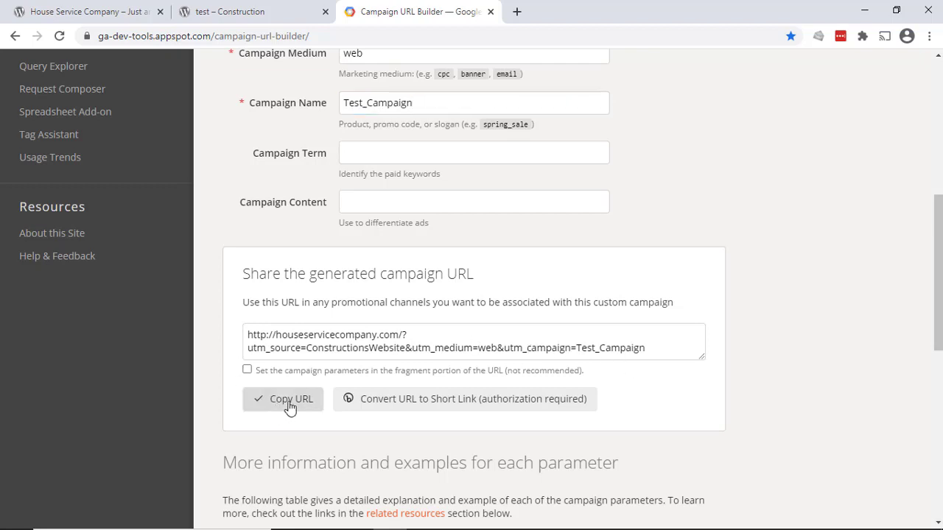
{"action": "left_click", "coordinate": [229, 11]}
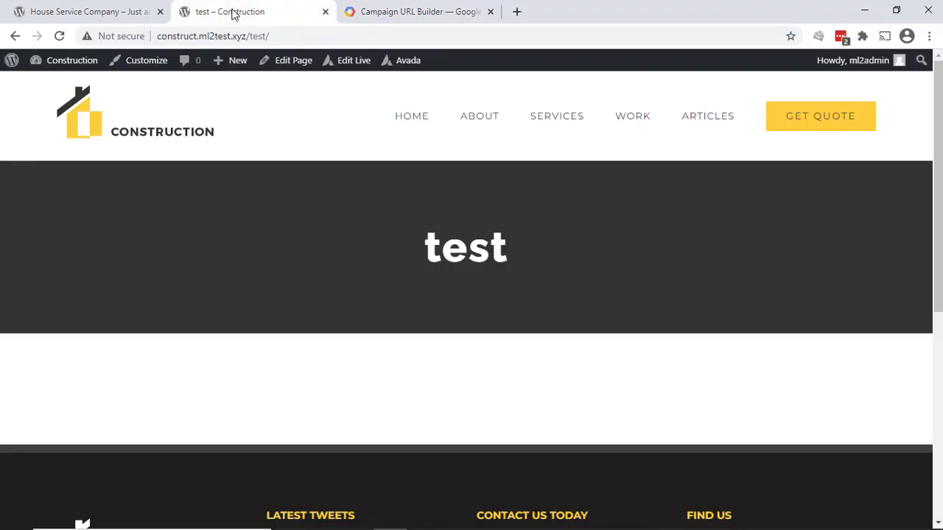
Step: Paste the campaign URL into the test page body and make it a link
{"action": "left_click", "coordinate": [294, 62]}
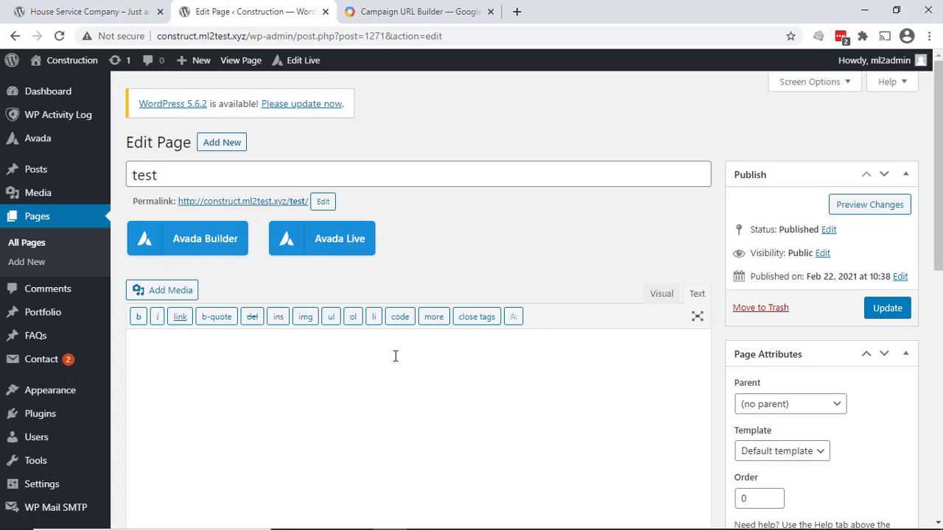
{"action": "type", "text": "http://houseservicecompany.com/?utm_source=ConstructionsWebsite&utm_medium=web&utm_campaign=Test_Campaign"}
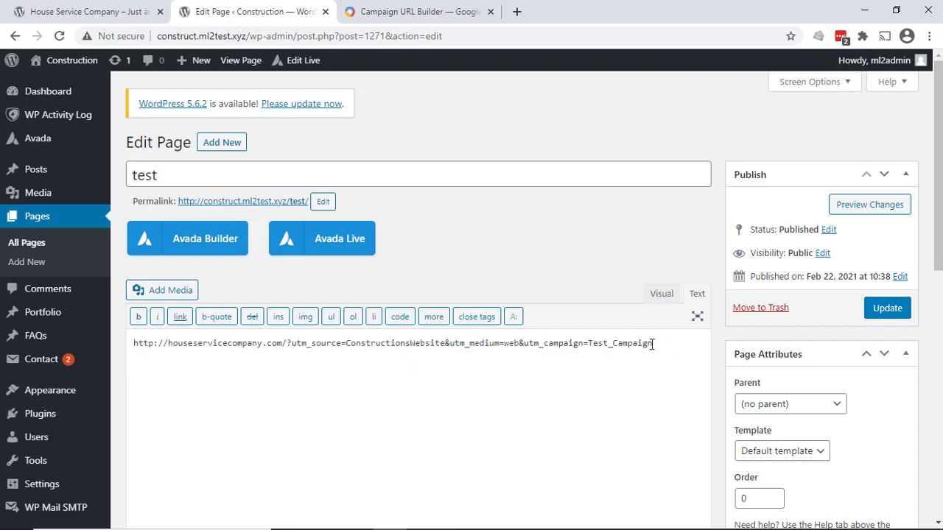
{"action": "left_click_drag", "start_coordinate": [652, 344], "coordinate": [126, 343]}
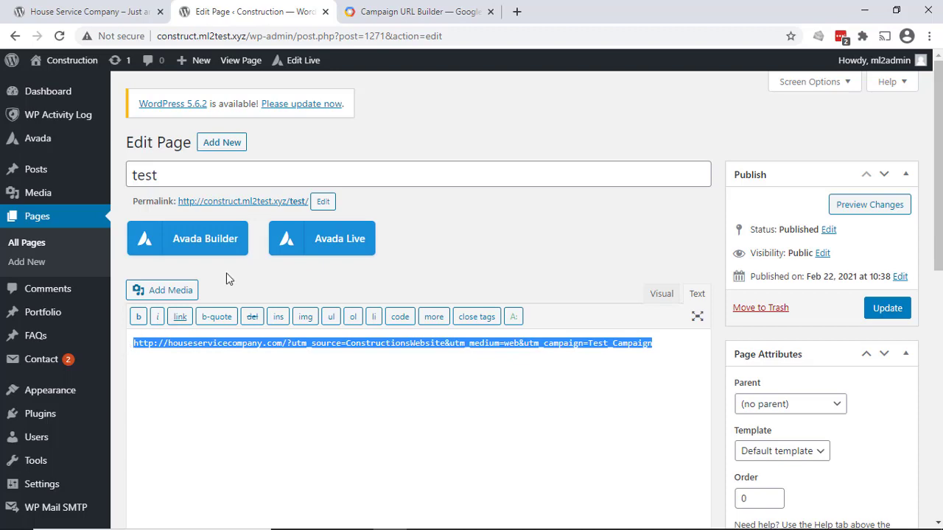
{"action": "left_click", "coordinate": [180, 317]}
{"action": "left_click", "coordinate": [608, 445]}
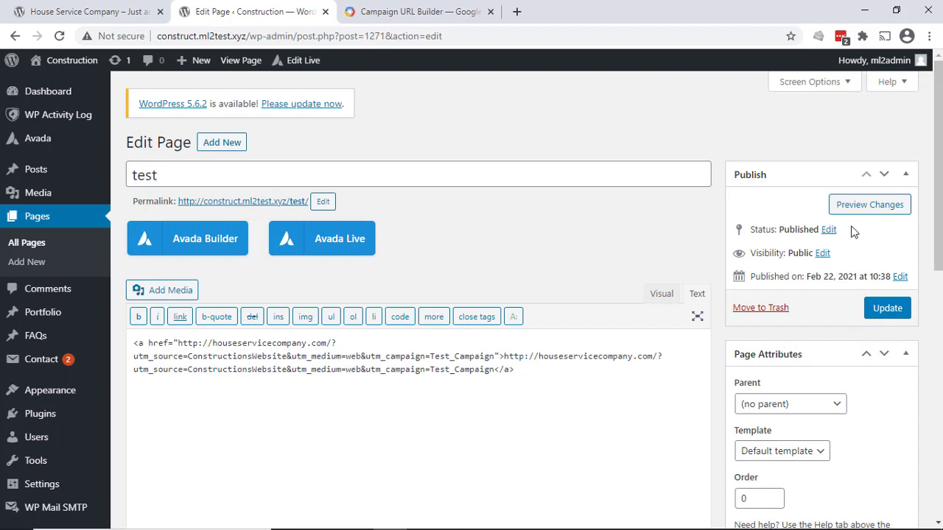
Step: Update the test page and view the published version, leaving the editor
{"action": "left_click", "coordinate": [663, 294]}
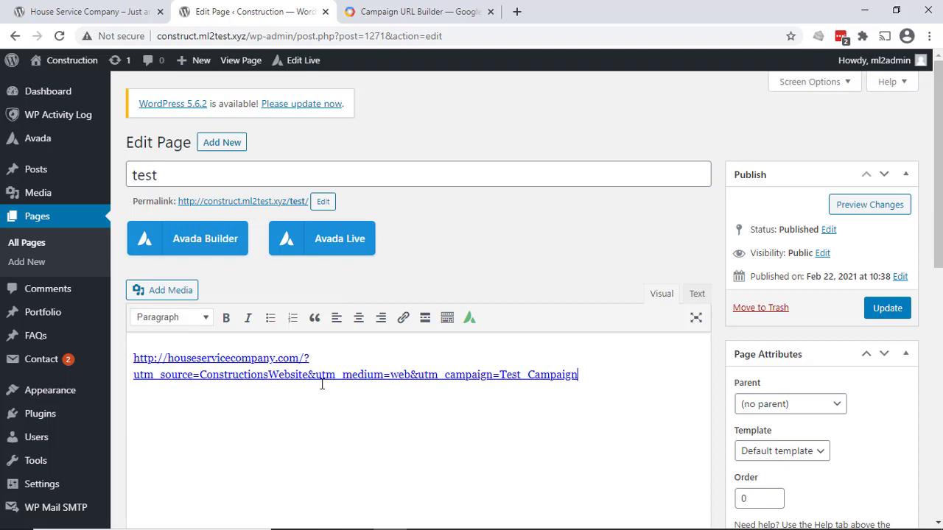
{"action": "left_click", "coordinate": [887, 309]}
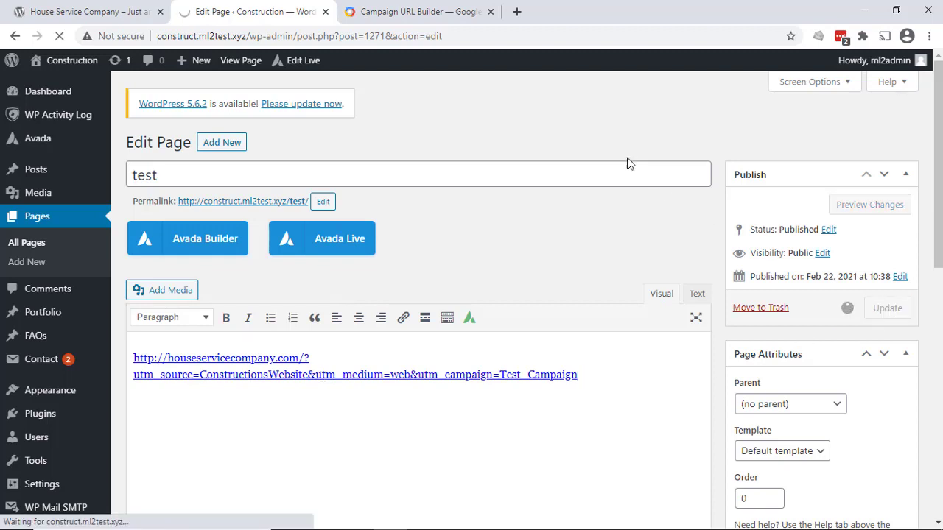
{"action": "left_click", "coordinate": [225, 173]}
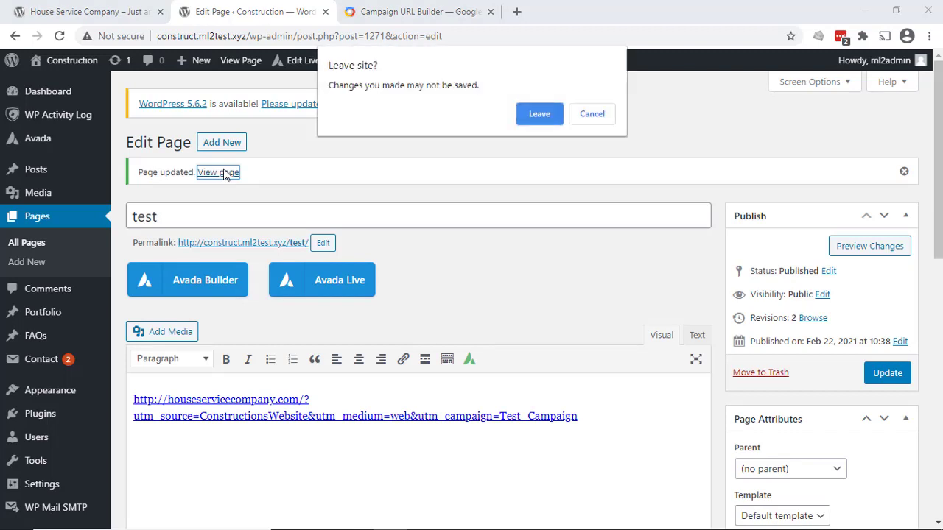
{"action": "left_click", "coordinate": [546, 116]}
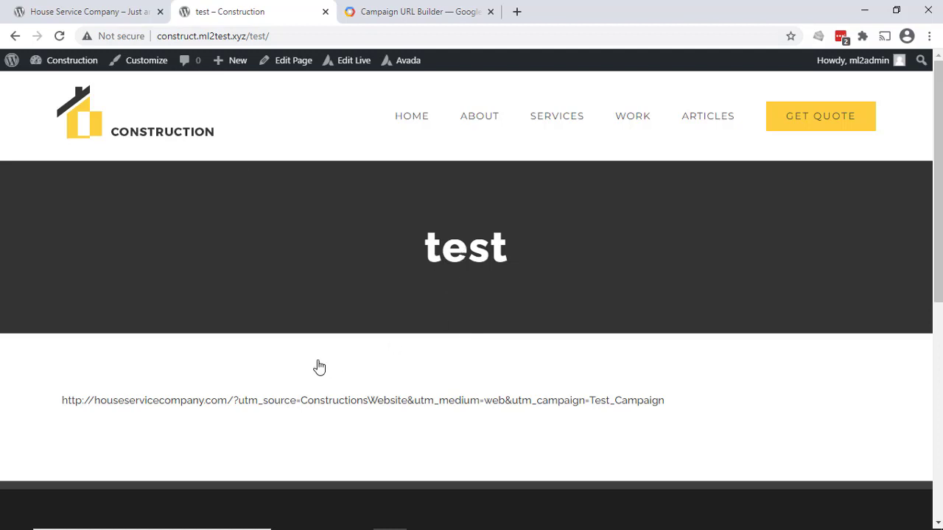
Step: Look over the House Service Company, Campaign URL Builder and test page tabs, then open a blank tab
{"action": "left_click", "coordinate": [87, 11]}
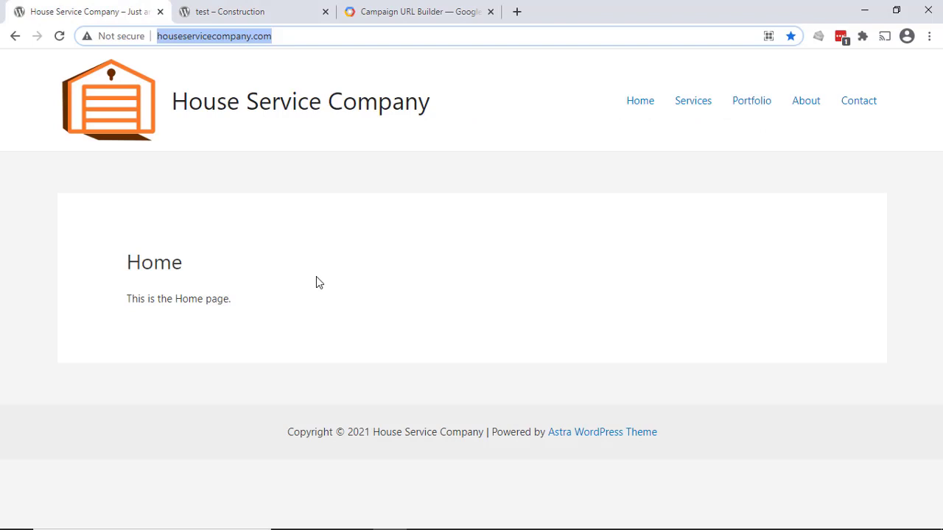
{"action": "left_click", "coordinate": [424, 18]}
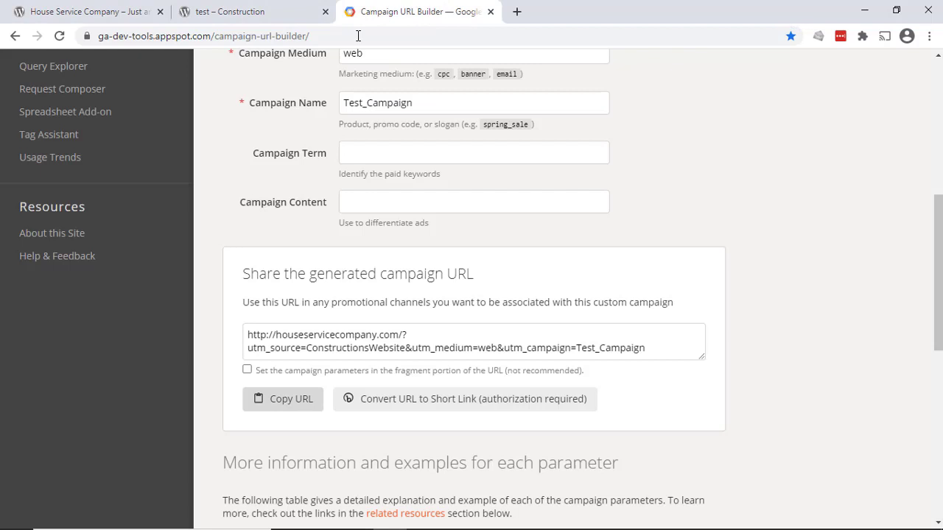
{"action": "left_click", "coordinate": [251, 12]}
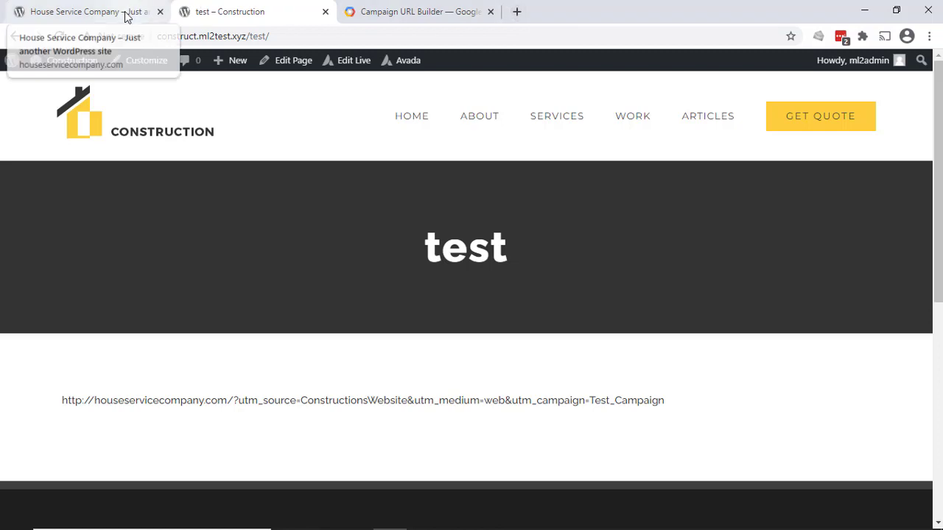
{"action": "left_click", "coordinate": [524, 14]}
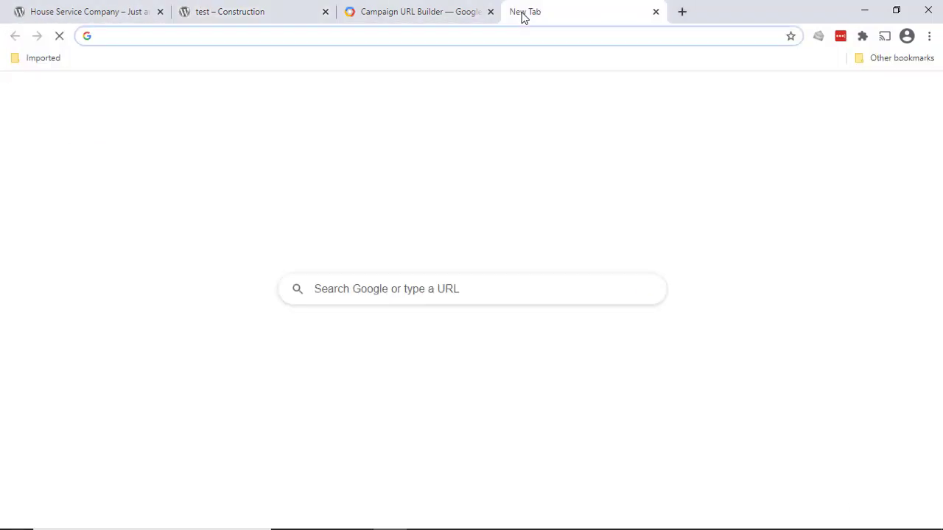
Step: Go to analytics.google.com, open Realtime Overview, then return to the test page tab
{"action": "type", "text": "analytics."}
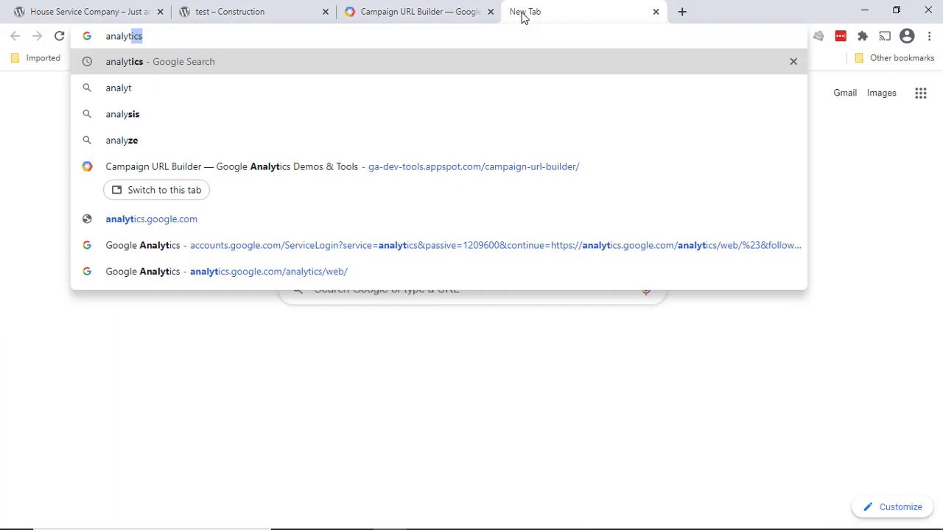
{"action": "type", "text": "go"}
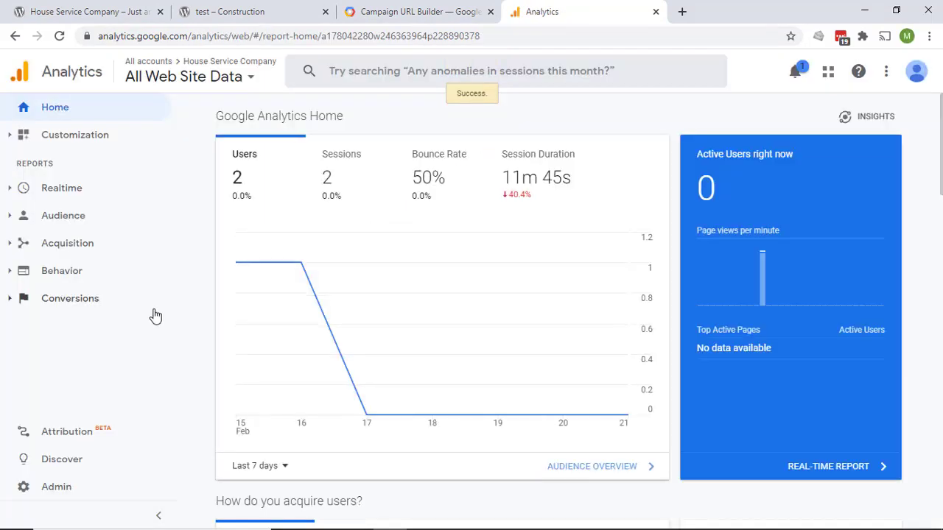
{"action": "left_click", "coordinate": [62, 193]}
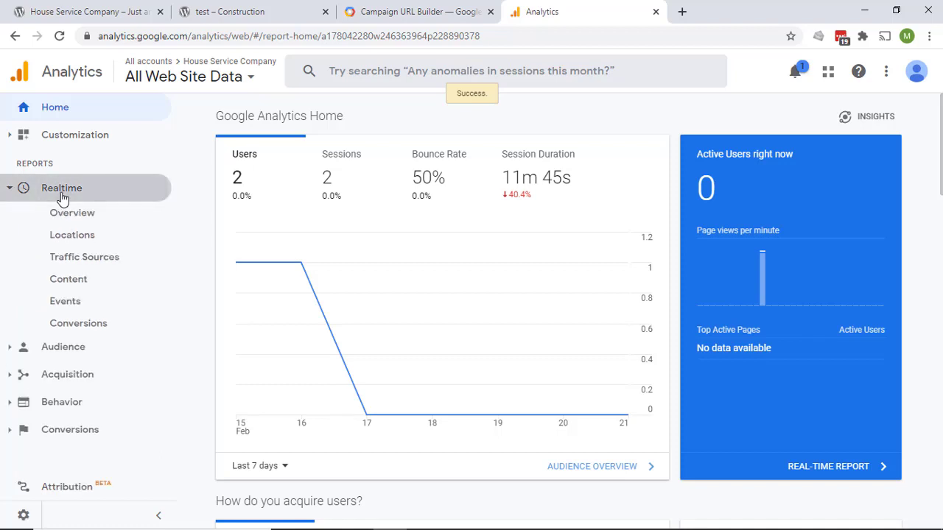
{"action": "left_click", "coordinate": [72, 213]}
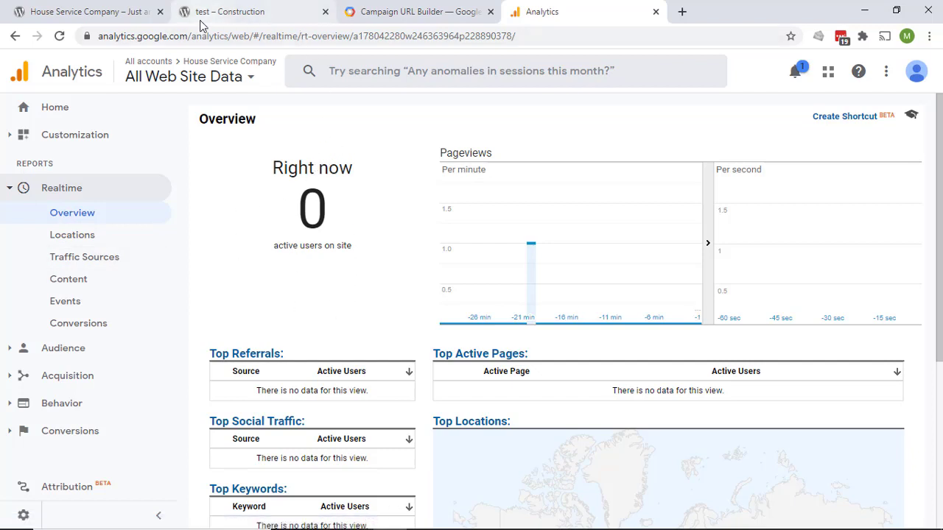
{"action": "left_click", "coordinate": [230, 13]}
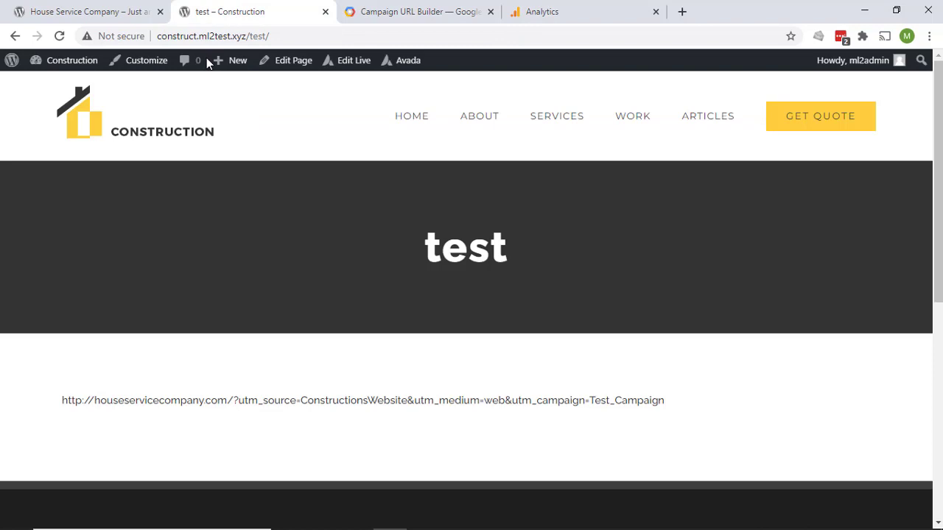
Step: Follow the UTM link to houseservicecompany.com and check Realtime Overview for 1 active user
{"action": "left_click", "coordinate": [245, 404]}
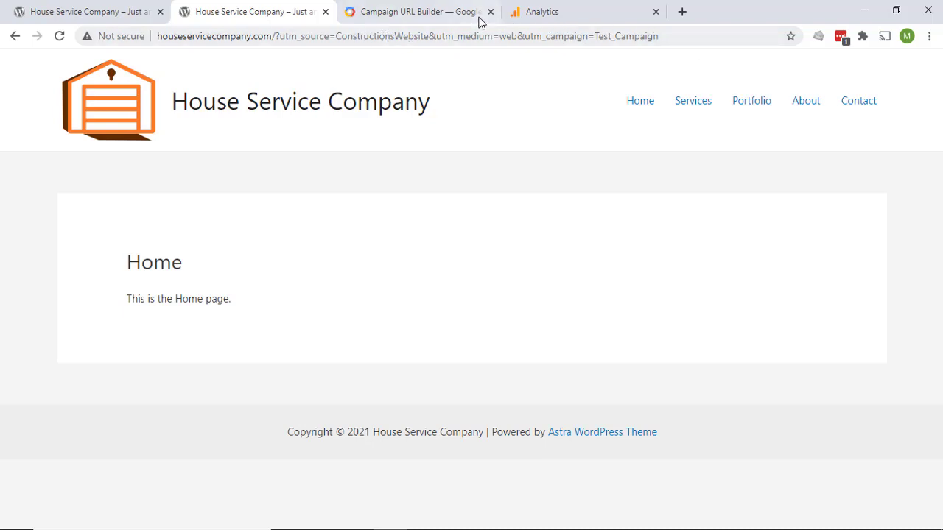
{"action": "left_click", "coordinate": [523, 21]}
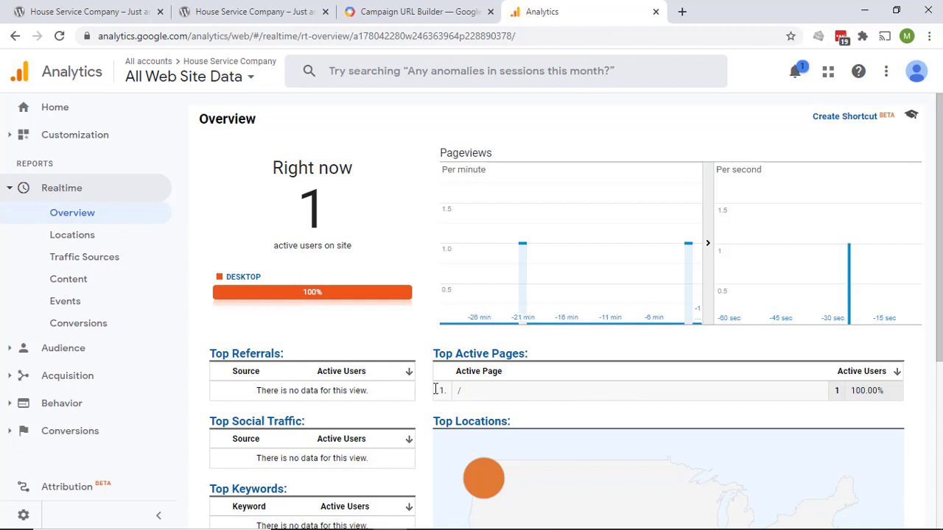
Step: Open Realtime Traffic Sources to see the visit from medium web, source ConstructionsWebsite
{"action": "scroll", "coordinate": [412, 386], "scroll_direction": "down", "scroll_amount": 1}
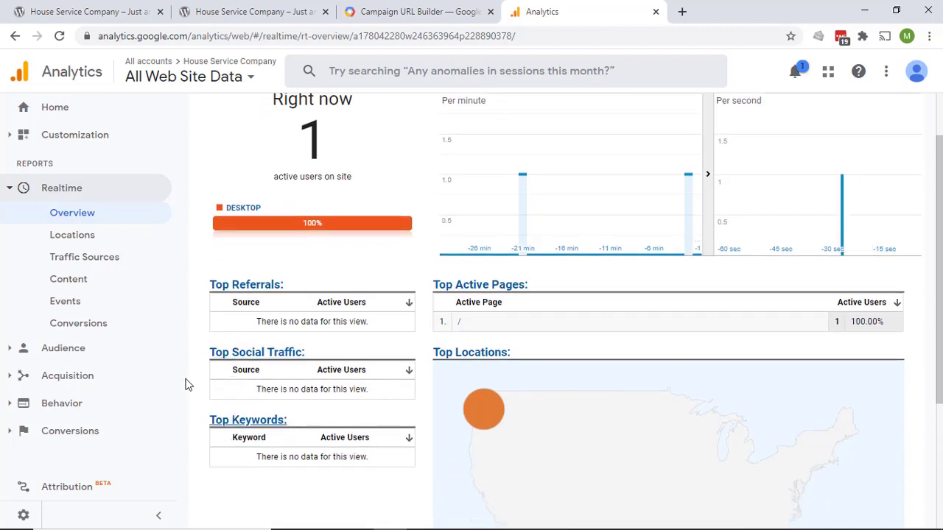
{"action": "left_click", "coordinate": [65, 264]}
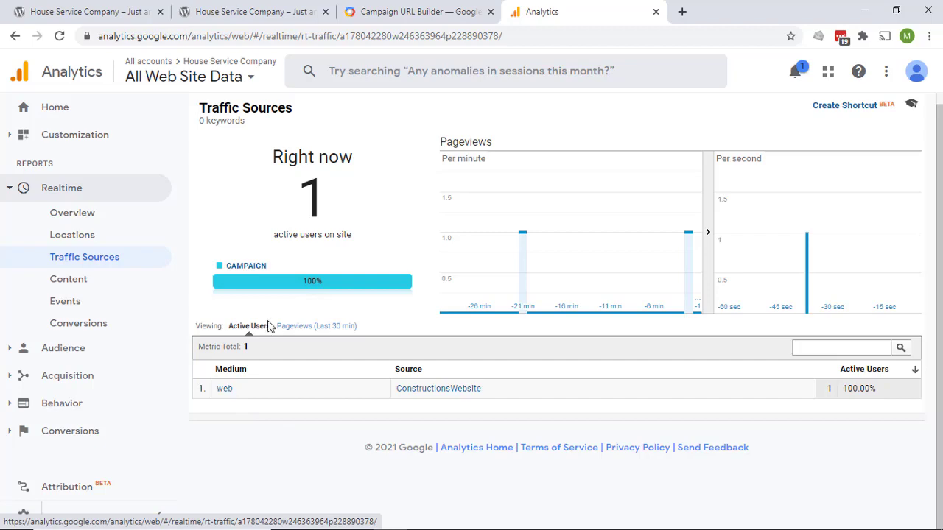
{"action": "left_click", "coordinate": [424, 13]}
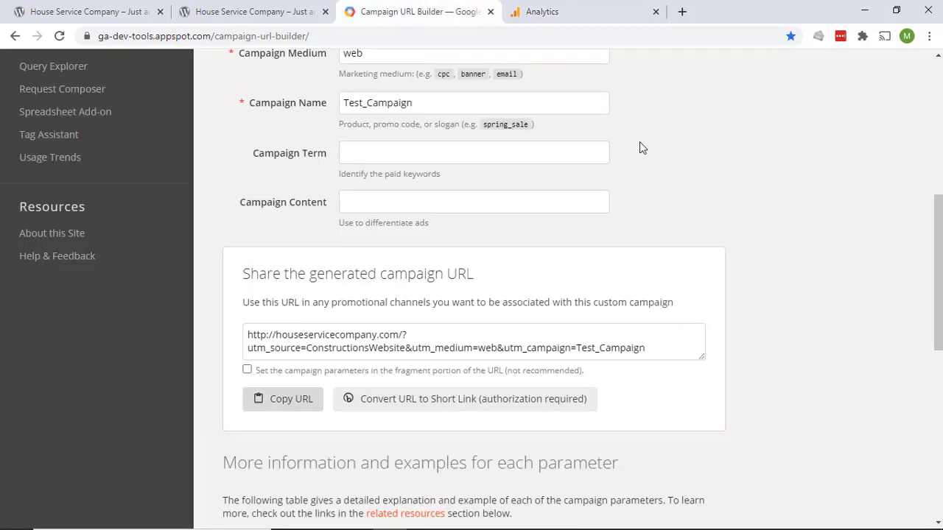
{"action": "scroll", "coordinate": [640, 142], "scroll_direction": "up", "scroll_amount": 2}
{"action": "scroll", "coordinate": [641, 146], "scroll_direction": "up", "scroll_amount": 1}
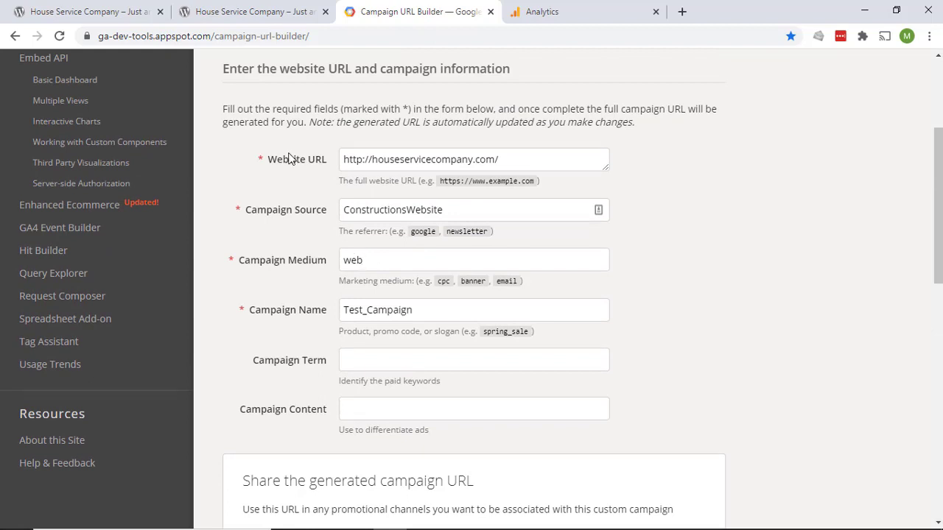
{"action": "left_click", "coordinate": [611, 12]}
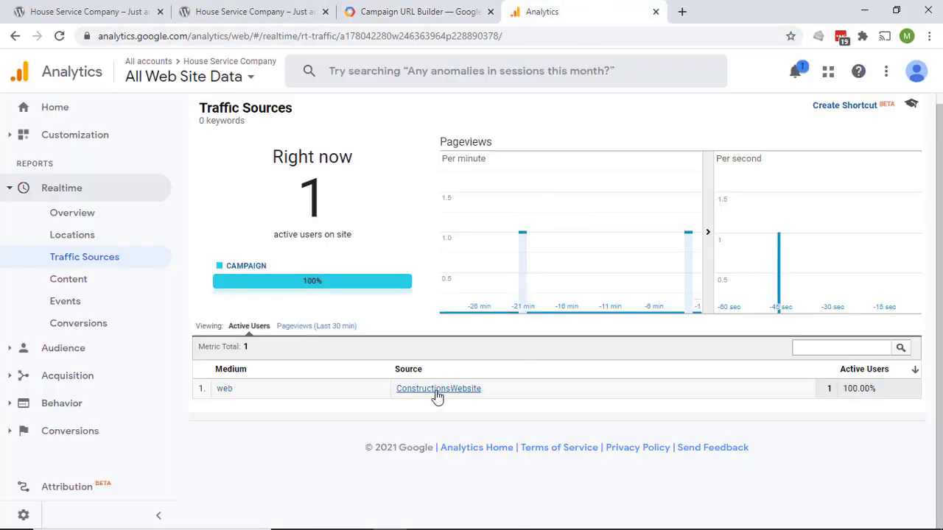
{"action": "left_click", "coordinate": [398, 11]}
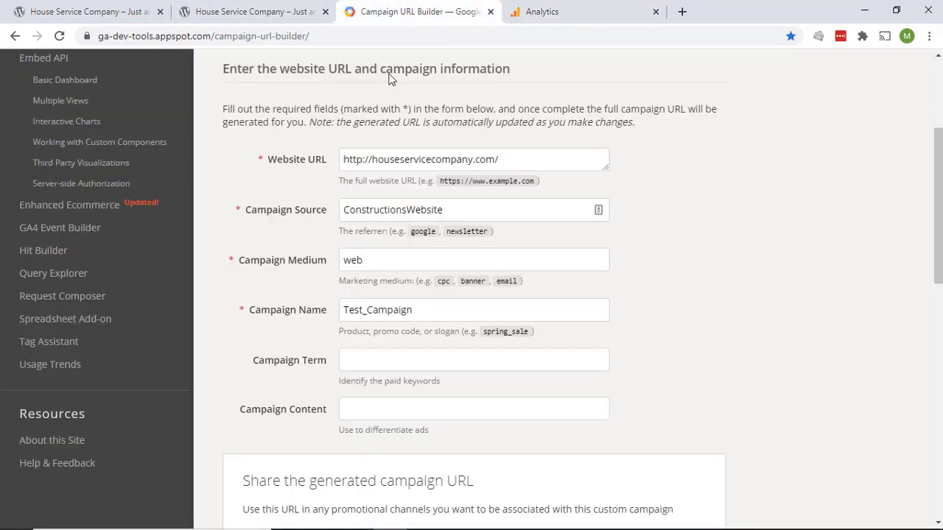
{"action": "left_click", "coordinate": [553, 11]}
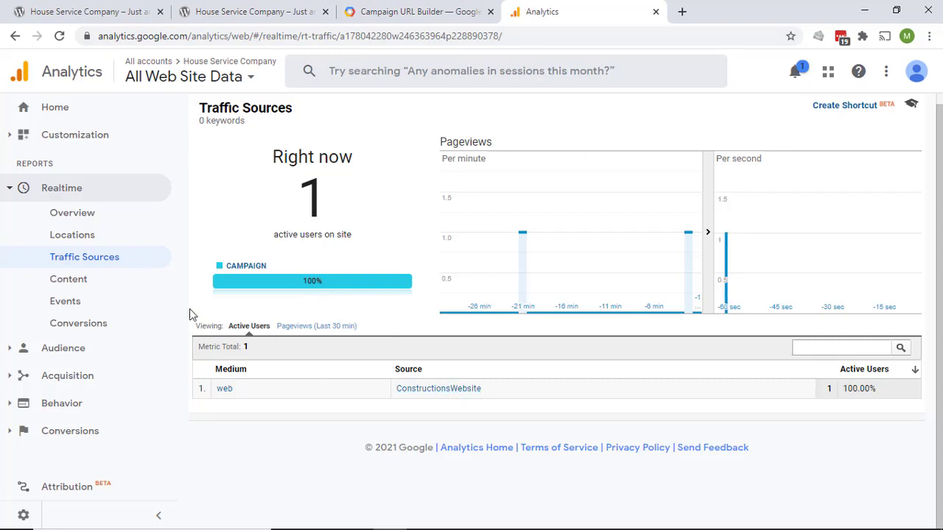
Step: Browse the Realtime Content, Events and Traffic Sources reports, ending on Overview with 1 desktop user
{"action": "left_click", "coordinate": [74, 281]}
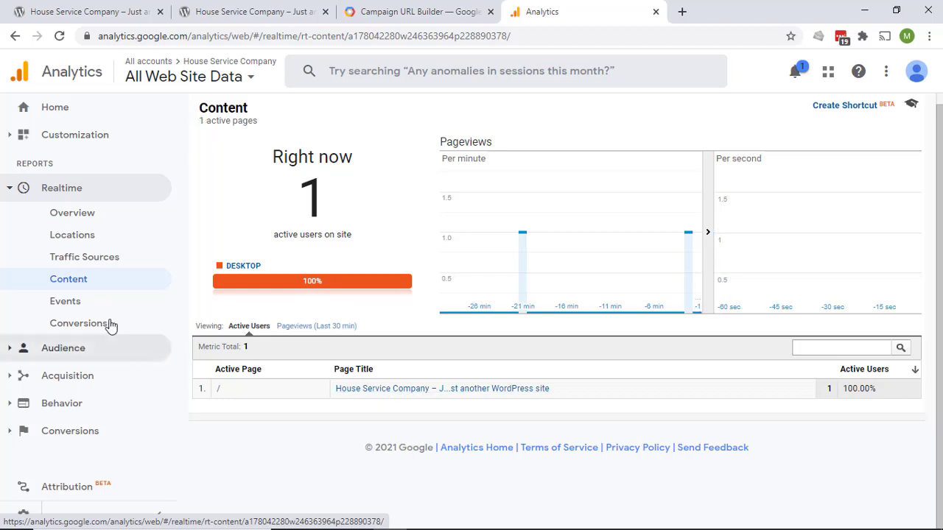
{"action": "left_click", "coordinate": [61, 306]}
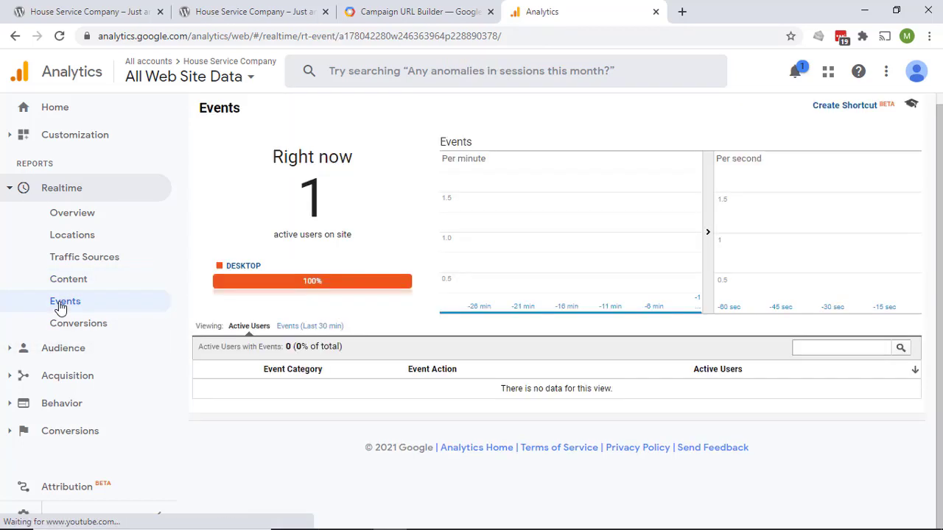
{"action": "left_click", "coordinate": [70, 265]}
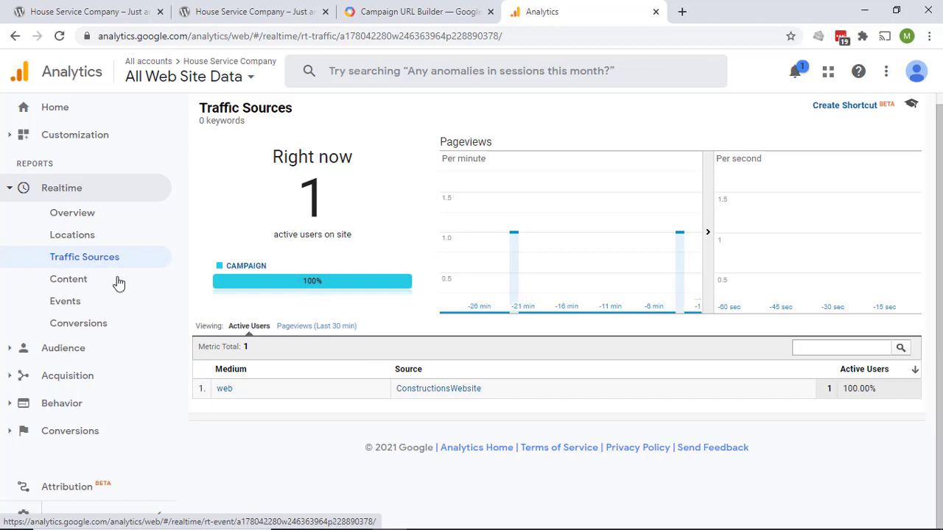
{"action": "left_click", "coordinate": [67, 213]}
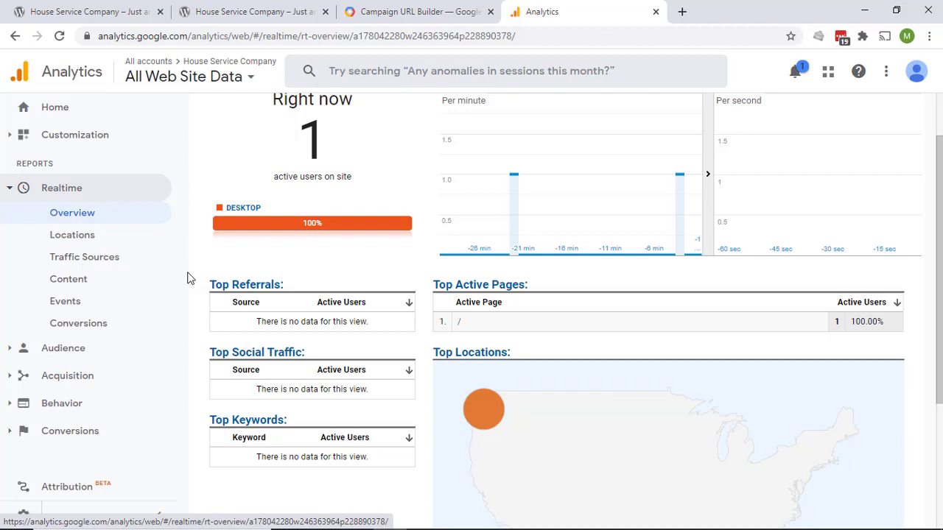
Step: Open the Acquisition › All Traffic › Source/Medium report
{"action": "left_click", "coordinate": [70, 377]}
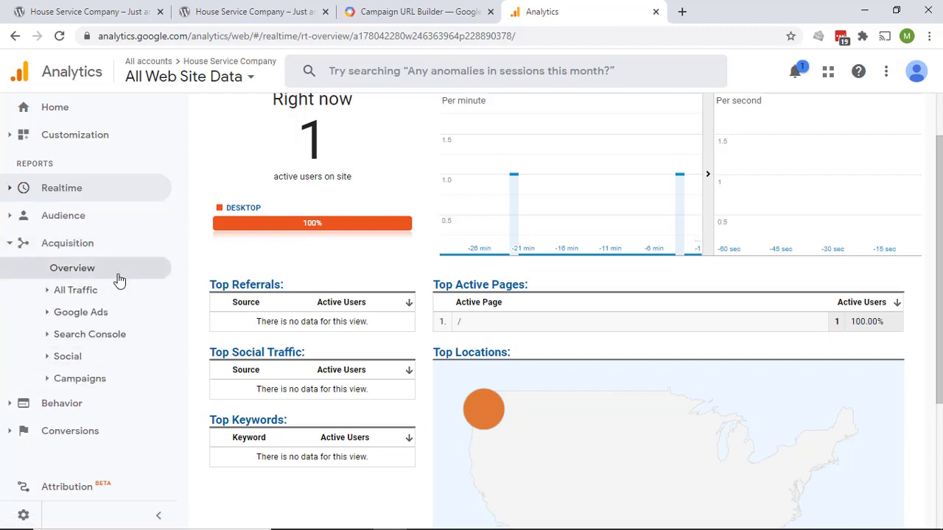
{"action": "left_click", "coordinate": [78, 292]}
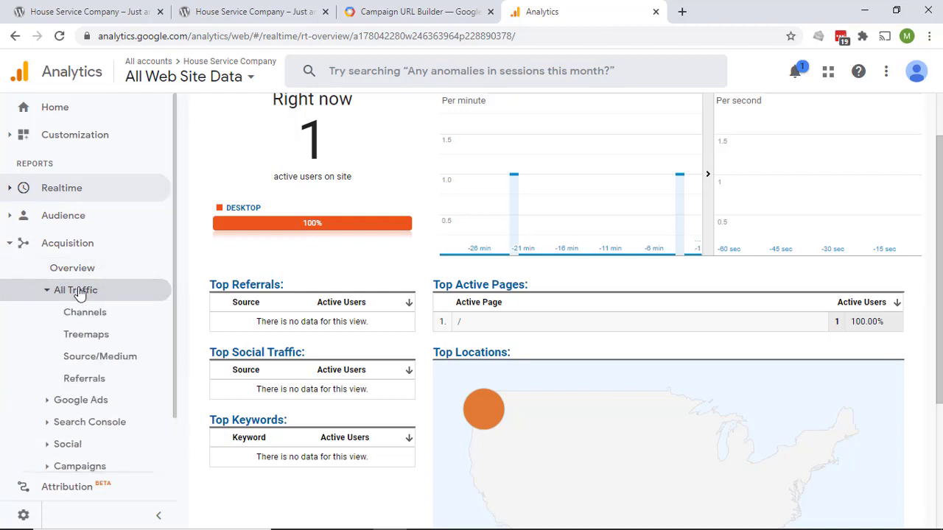
{"action": "left_click", "coordinate": [90, 361]}
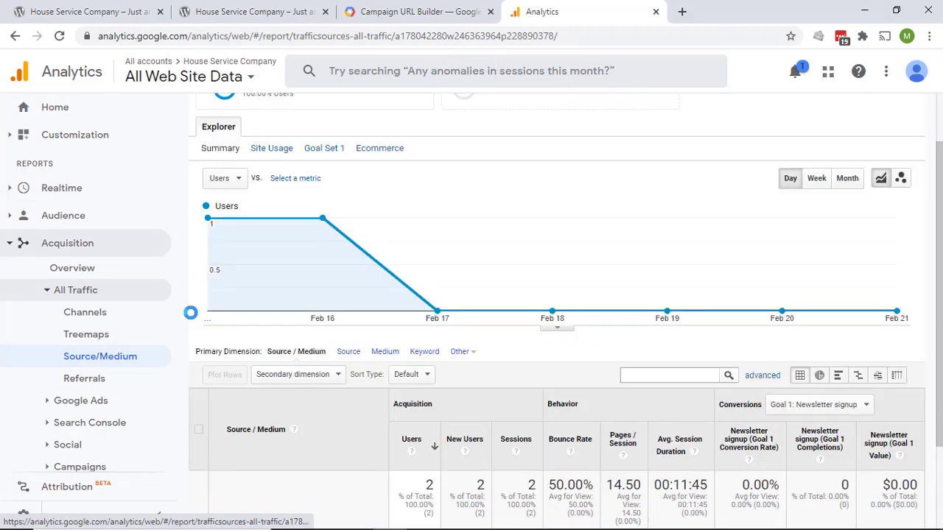
{"action": "scroll", "coordinate": [190, 310], "scroll_direction": "down", "scroll_amount": 2}
{"action": "scroll", "coordinate": [191, 310], "scroll_direction": "down", "scroll_amount": 1}
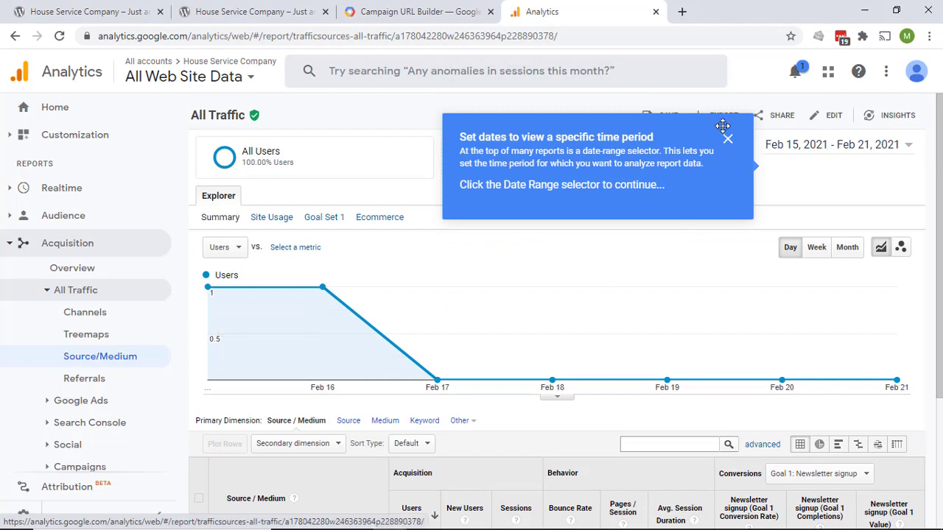
Step: Set the report's date range to Today to reveal the ConstructionsWebsite / web row
{"action": "left_click", "coordinate": [727, 139]}
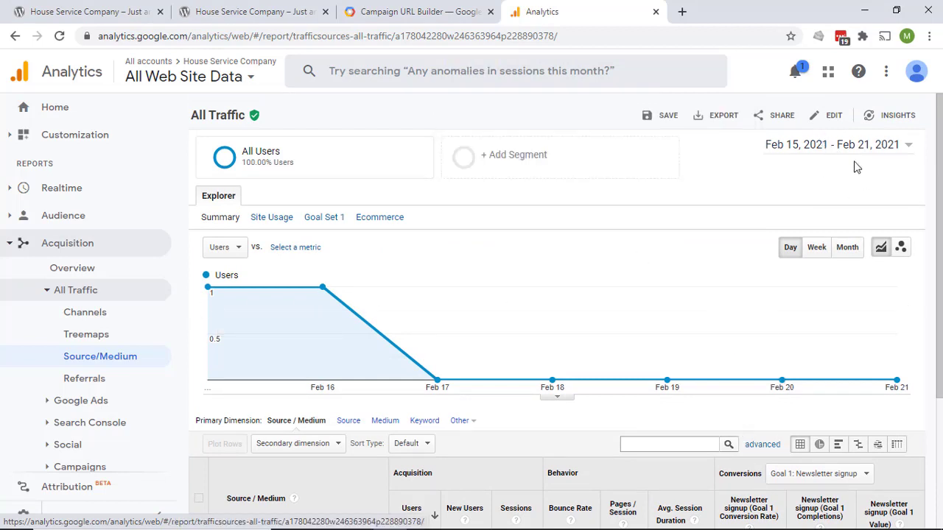
{"action": "left_click", "coordinate": [908, 146]}
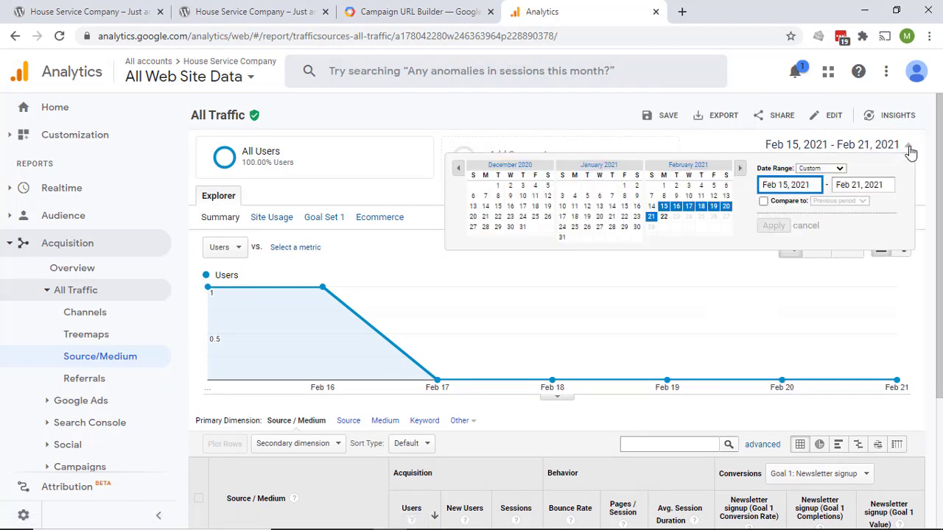
{"action": "left_click", "coordinate": [839, 169]}
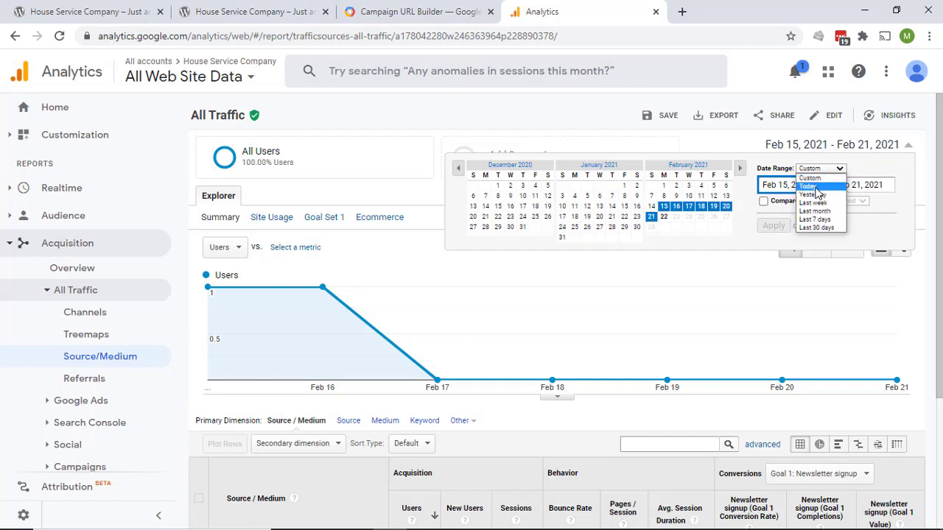
{"action": "left_click", "coordinate": [811, 186]}
{"action": "left_click", "coordinate": [775, 226]}
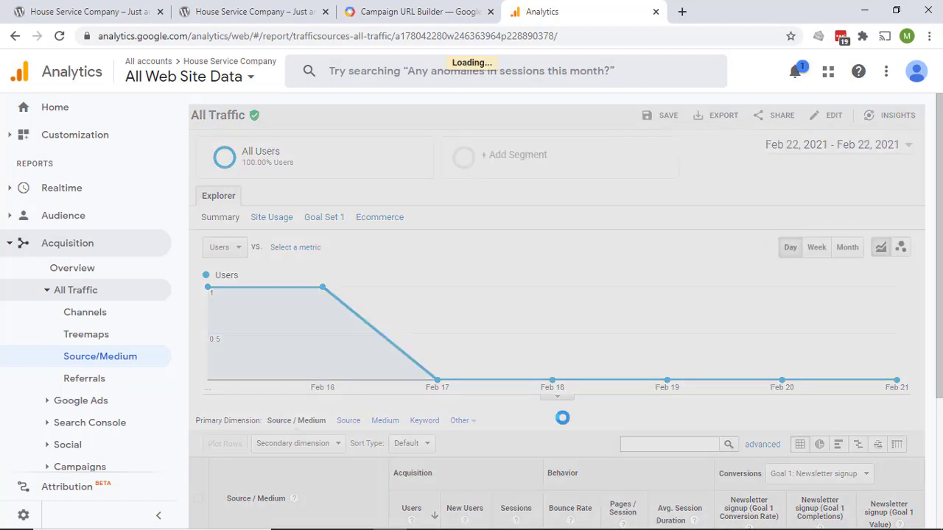
{"action": "scroll", "coordinate": [534, 293], "scroll_direction": "down", "scroll_amount": 1}
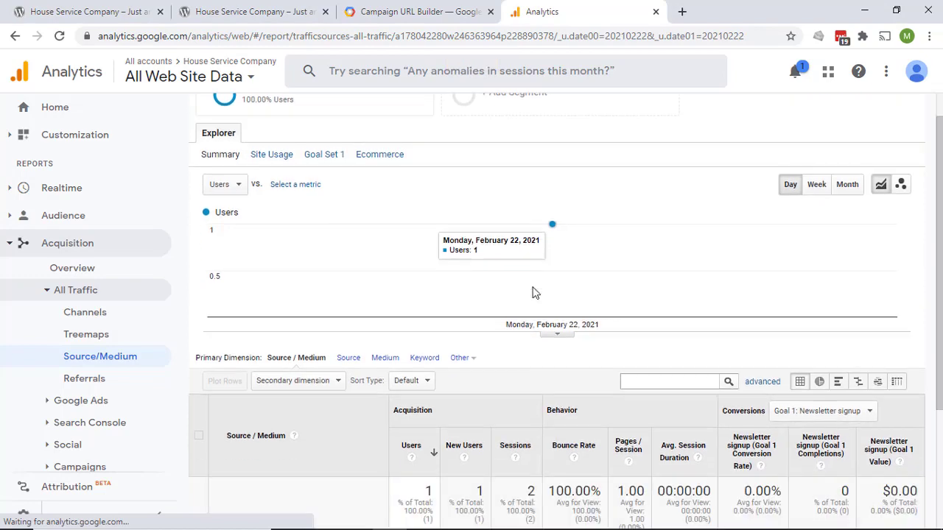
{"action": "scroll", "coordinate": [534, 292], "scroll_direction": "down", "scroll_amount": 2}
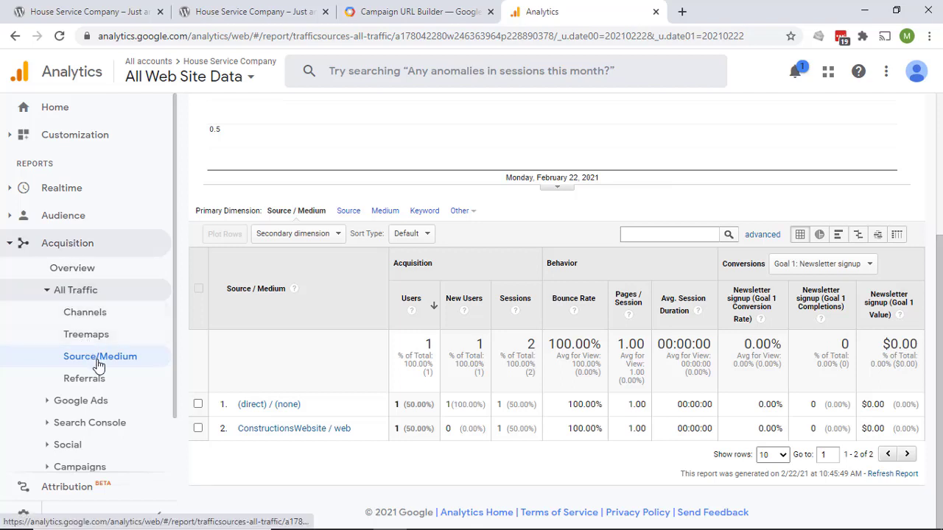
Step: Open Campaigns › All Campaigns and switch its primary dimension through Source, Medium, then Source / Medium
{"action": "left_click", "coordinate": [74, 468]}
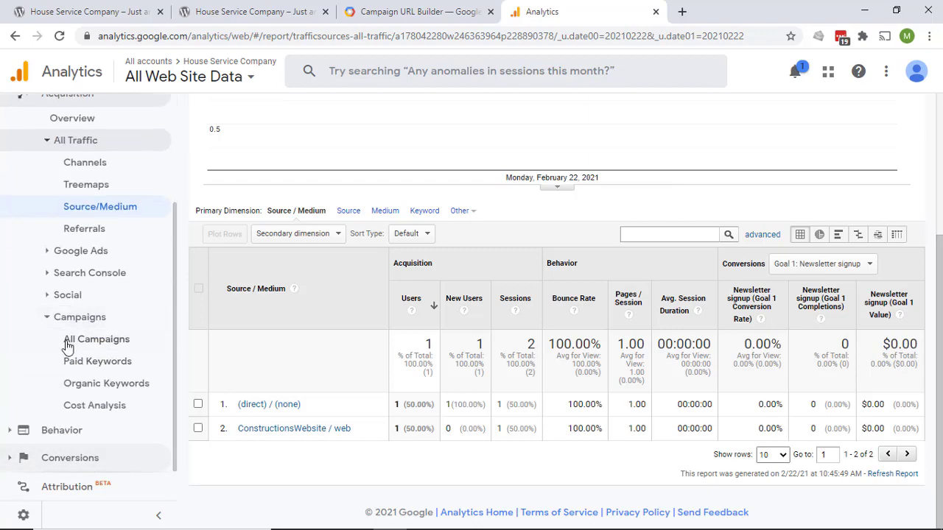
{"action": "left_click", "coordinate": [68, 344]}
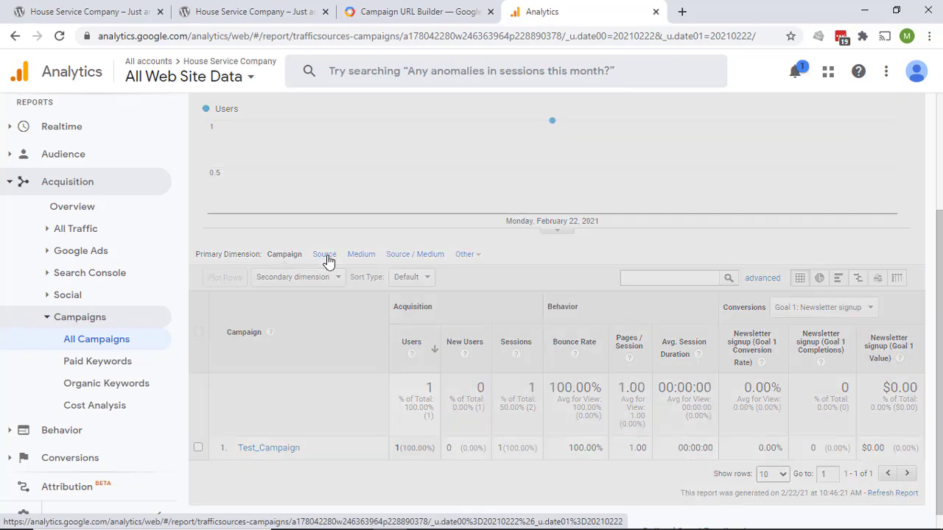
{"action": "left_click", "coordinate": [327, 262]}
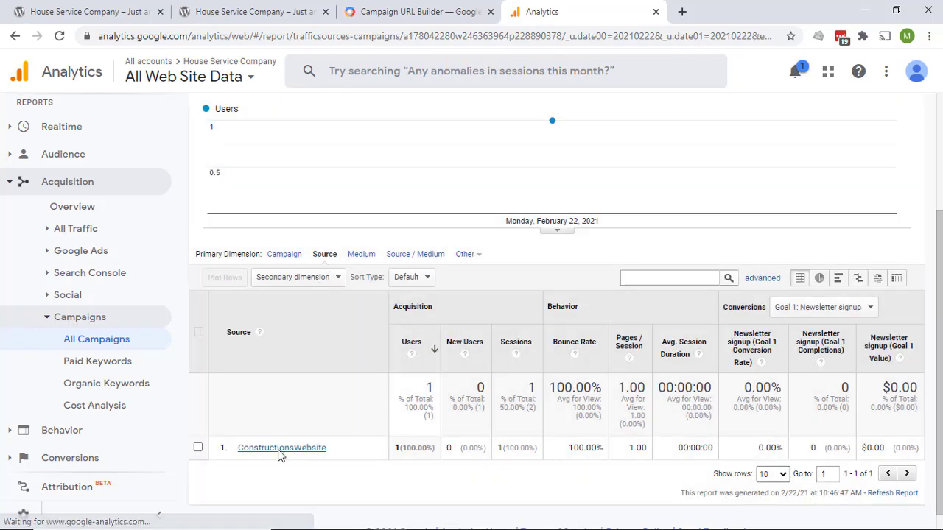
{"action": "left_click", "coordinate": [360, 258]}
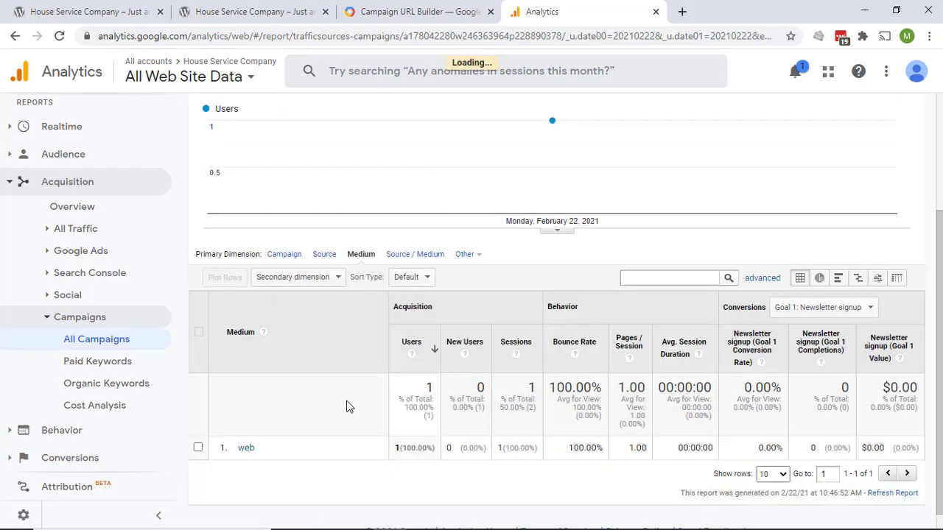
{"action": "left_click", "coordinate": [421, 256]}
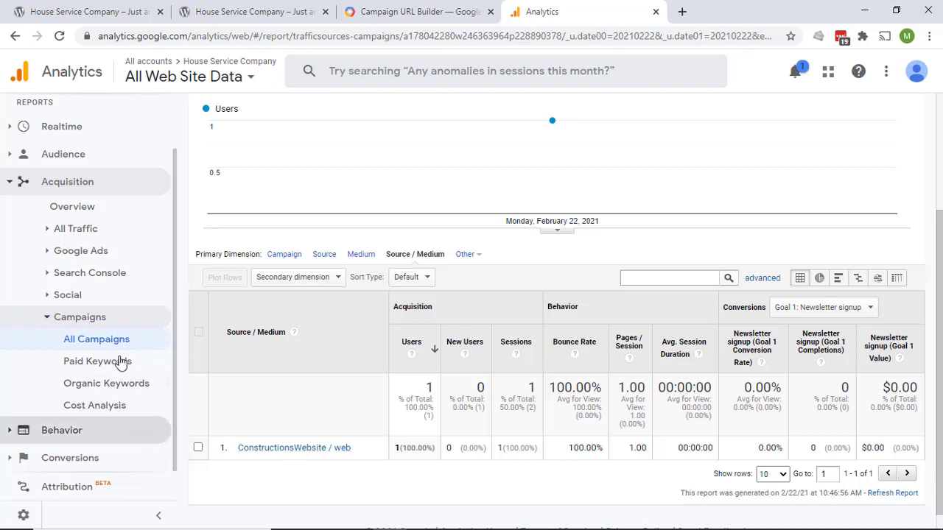
Step: Add Campaign as a secondary dimension to the Source/Medium report, showing Test_Campaign
{"action": "left_click", "coordinate": [48, 231]}
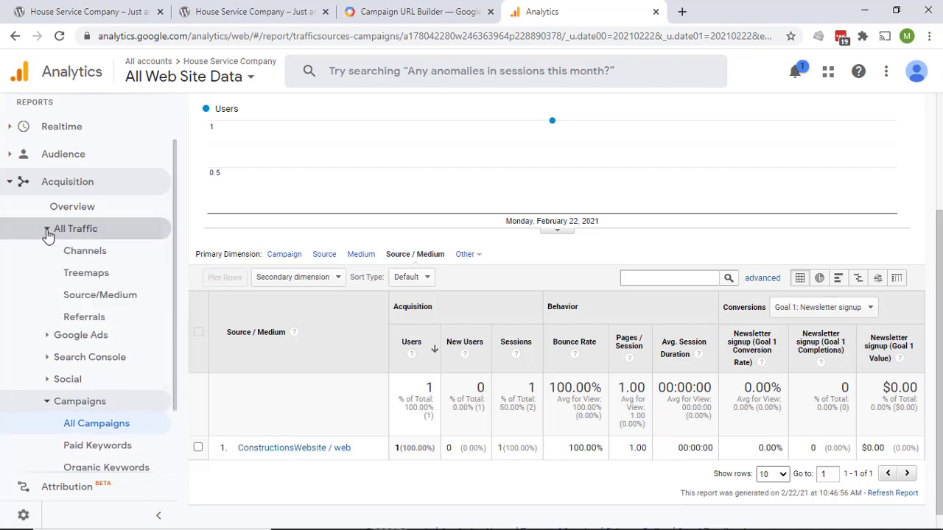
{"action": "left_click", "coordinate": [107, 297]}
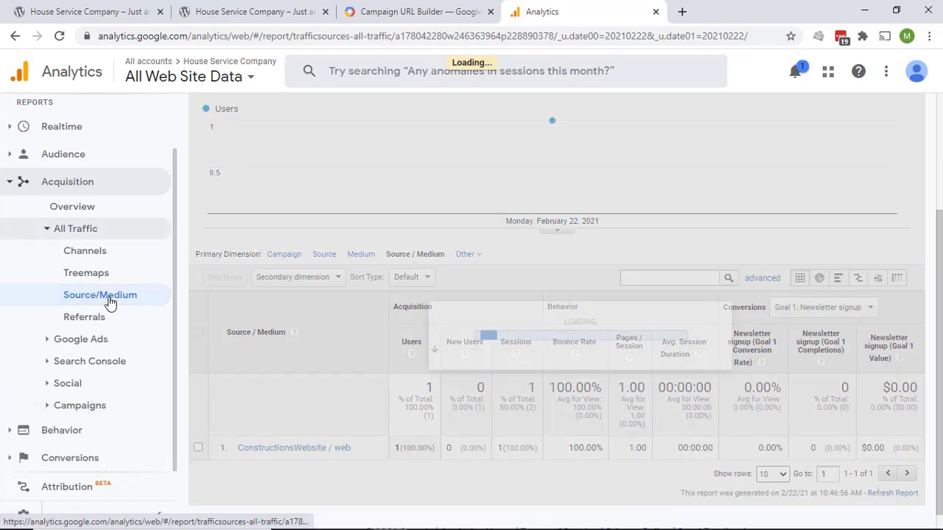
{"action": "scroll", "coordinate": [277, 379], "scroll_direction": "down", "scroll_amount": 2}
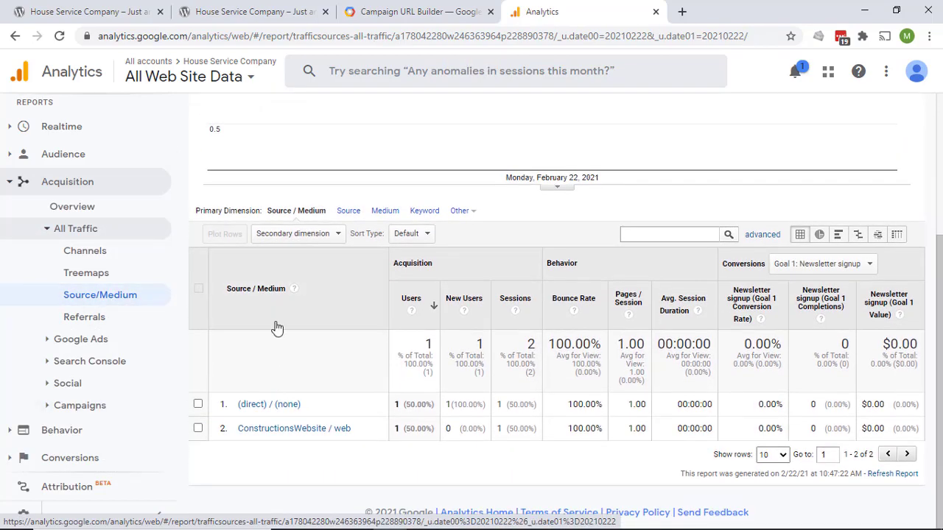
{"action": "left_click", "coordinate": [336, 236]}
{"action": "type", "text": "cam"}
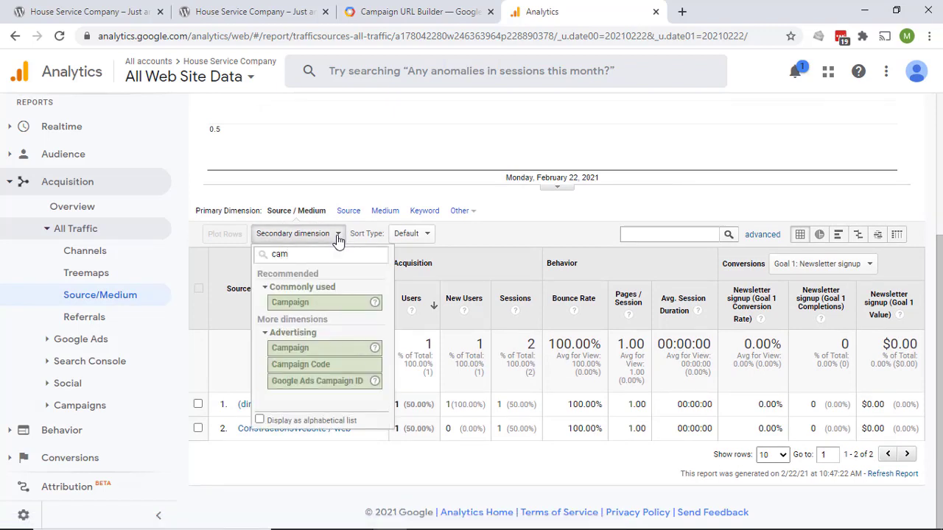
{"action": "left_click", "coordinate": [306, 306]}
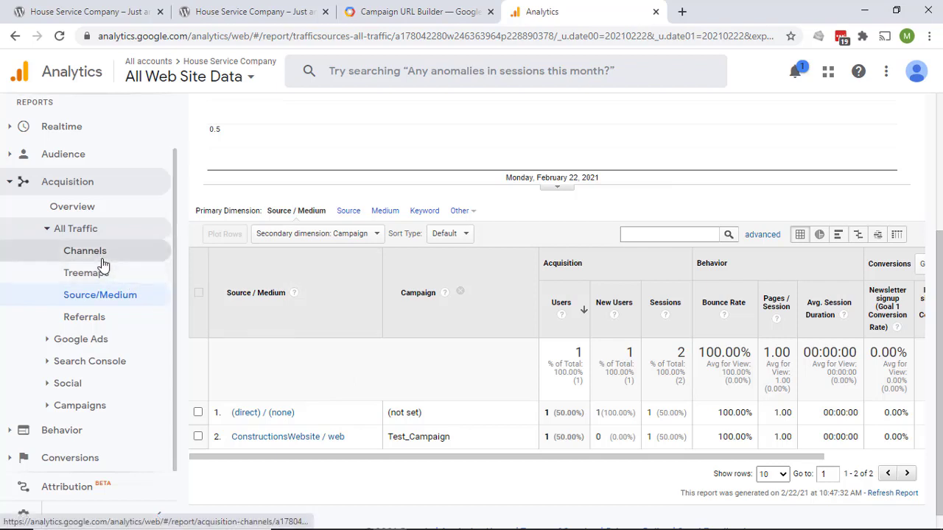
Step: Go to Audience › Mobile, view Devices, then the Mobile Overview showing one desktop user
{"action": "left_click", "coordinate": [11, 156]}
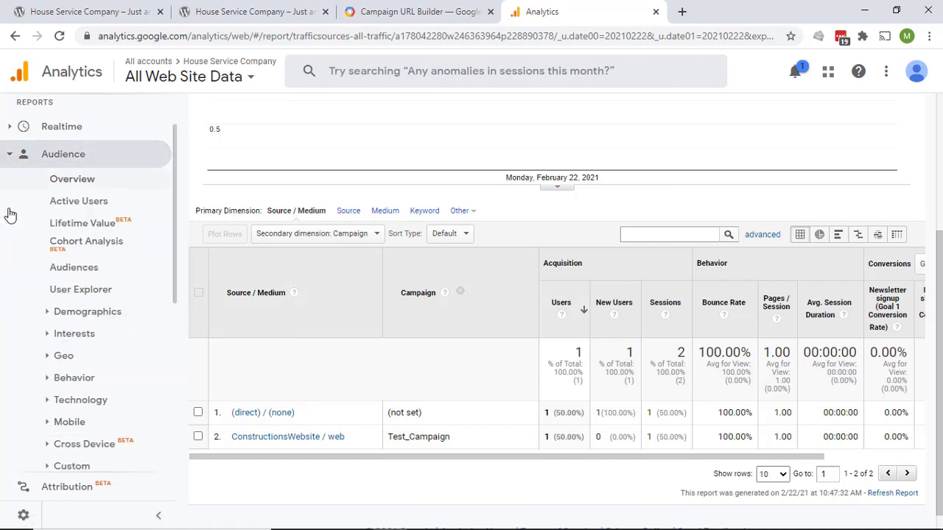
{"action": "left_click", "coordinate": [51, 421]}
{"action": "scroll", "coordinate": [59, 353], "scroll_direction": "down", "scroll_amount": 2}
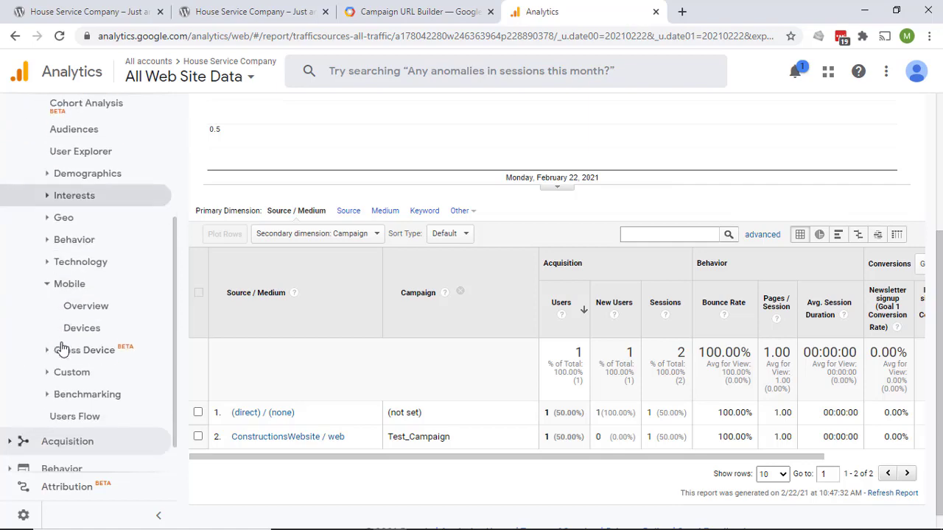
{"action": "left_click", "coordinate": [83, 328]}
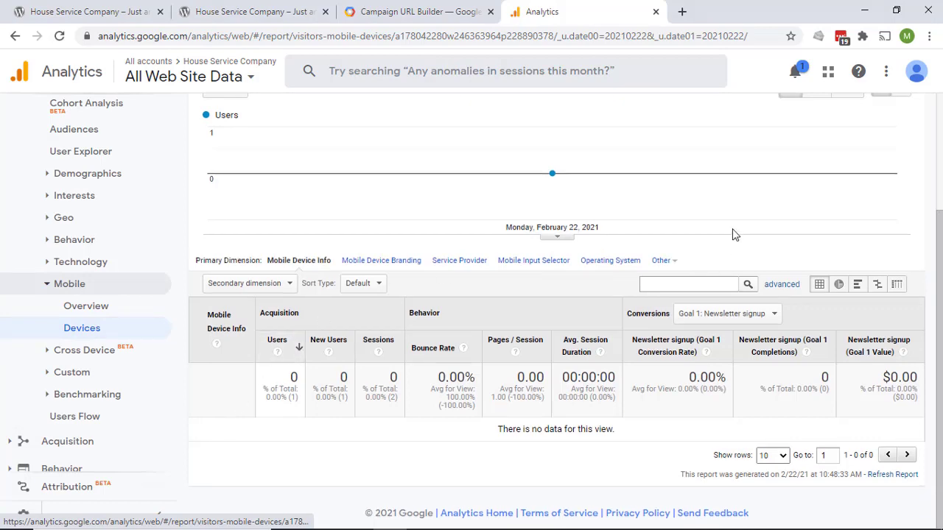
{"action": "scroll", "coordinate": [734, 232], "scroll_direction": "up", "scroll_amount": 3}
{"action": "scroll", "coordinate": [735, 232], "scroll_direction": "down", "scroll_amount": 3}
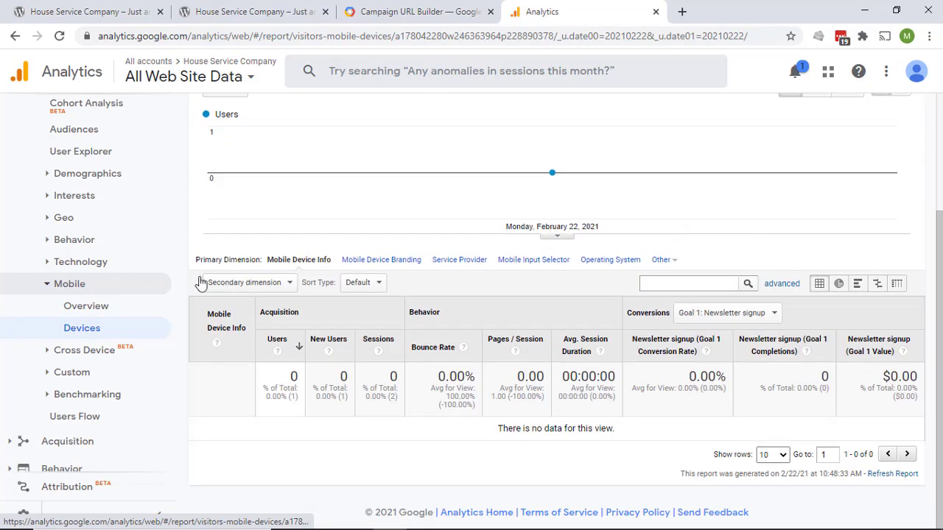
{"action": "left_click", "coordinate": [86, 308]}
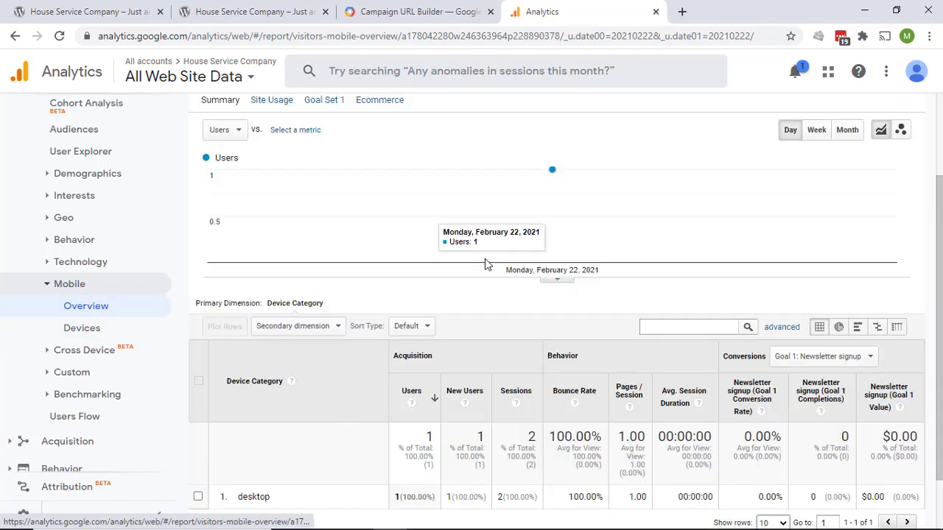
{"action": "scroll", "coordinate": [206, 451], "scroll_direction": "down", "scroll_amount": 1}
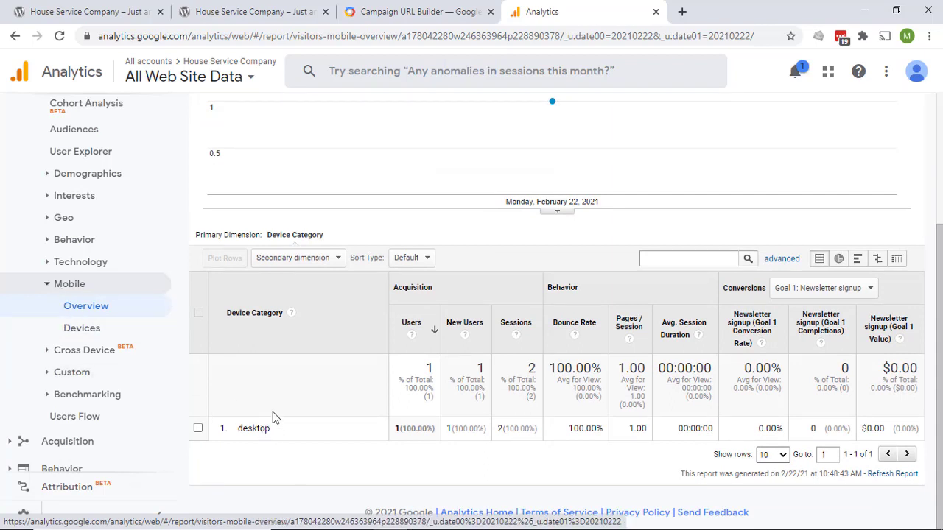
Step: Add Source / Medium as a secondary dimension, splitting desktop into (direct) / (none) and ConstructionsWebsite / web
{"action": "left_click", "coordinate": [330, 260]}
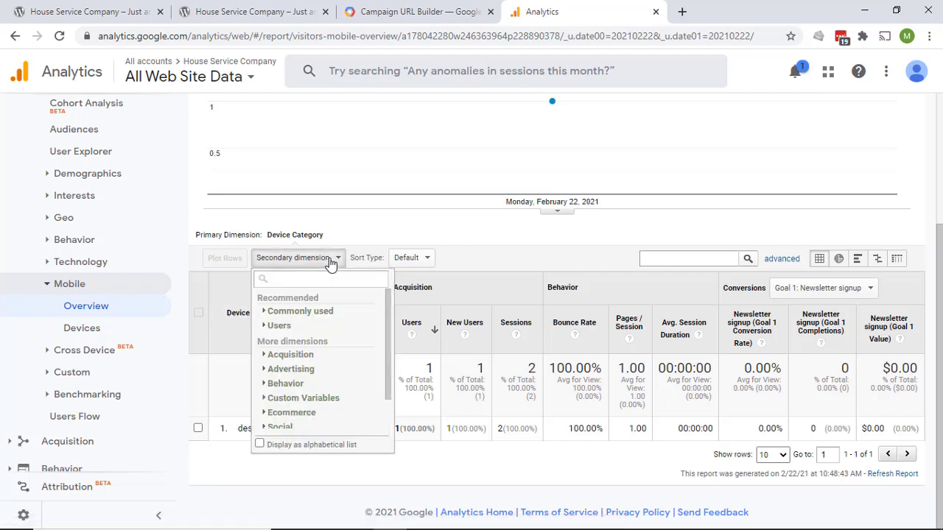
{"action": "type", "text": "sour"}
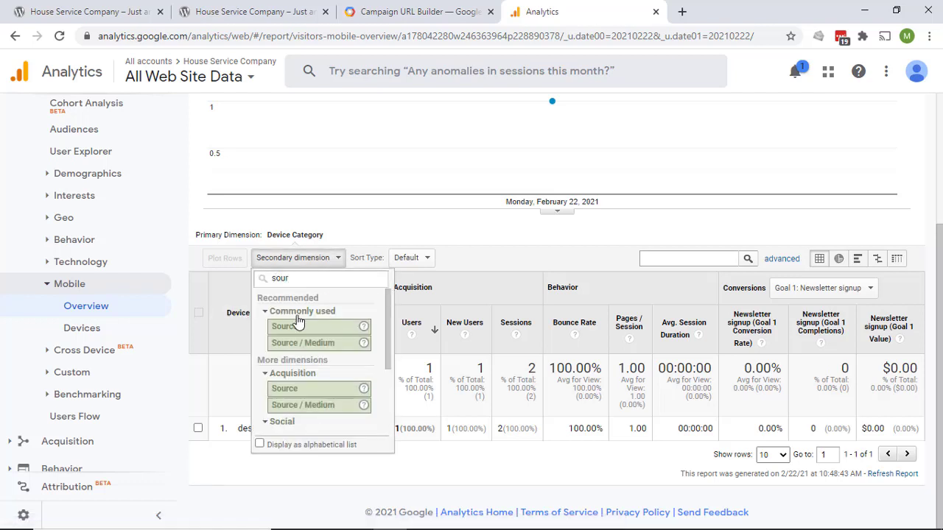
{"action": "left_click", "coordinate": [302, 342]}
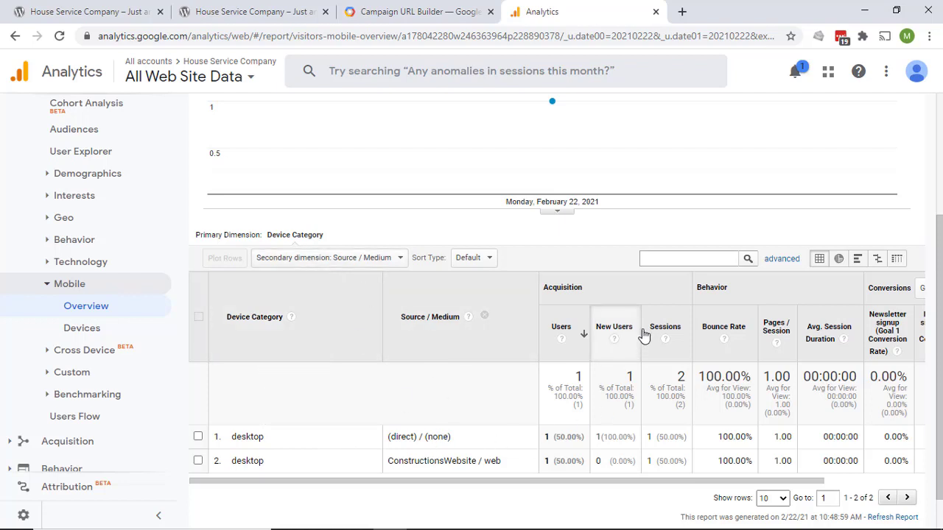
{"action": "scroll", "coordinate": [483, 362], "scroll_direction": "up", "scroll_amount": 3}
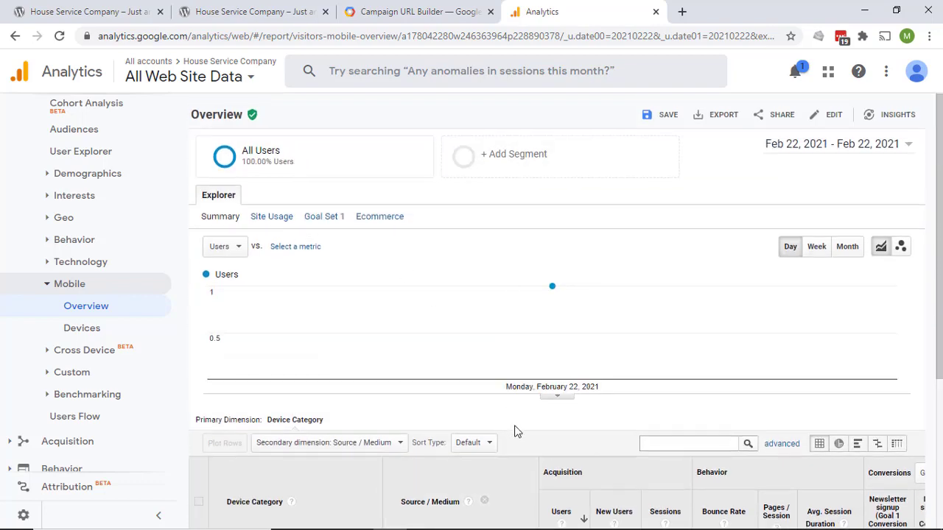
{"action": "scroll", "coordinate": [516, 431], "scroll_direction": "down", "scroll_amount": 3}
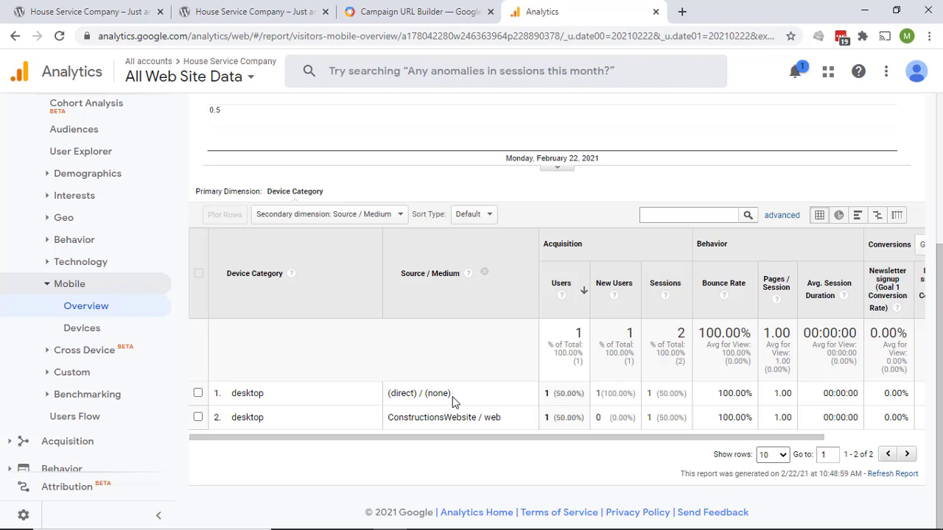
{"action": "left_click", "coordinate": [122, 13]}
{"action": "left_click", "coordinate": [243, 15]}
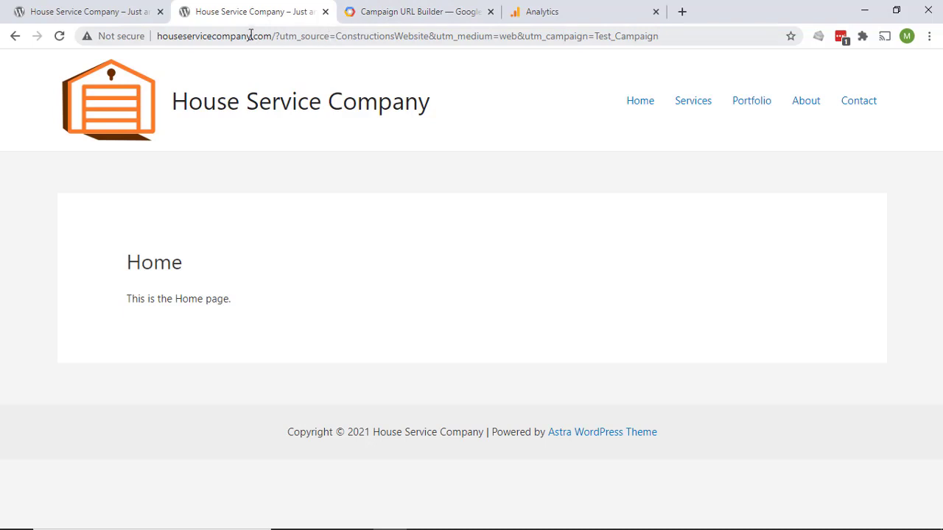
{"action": "left_click", "coordinate": [407, 16]}
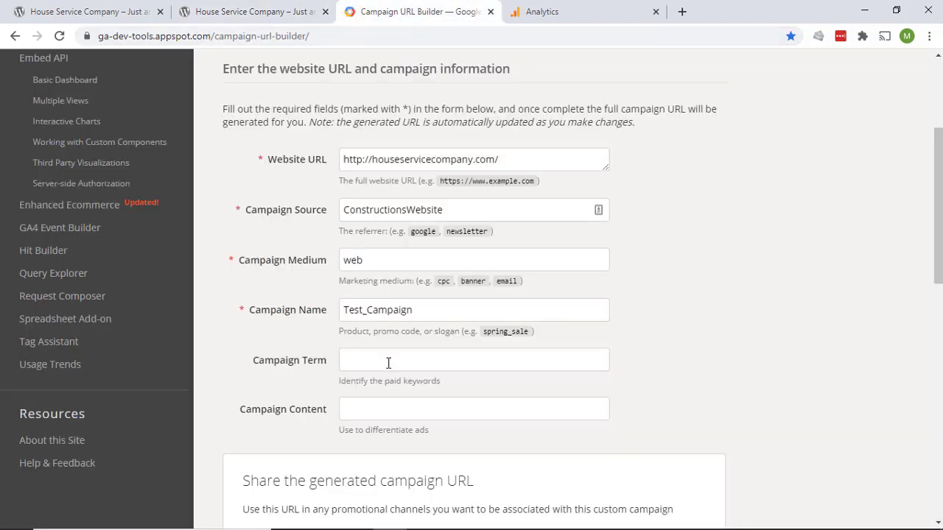
{"action": "left_click", "coordinate": [236, 13]}
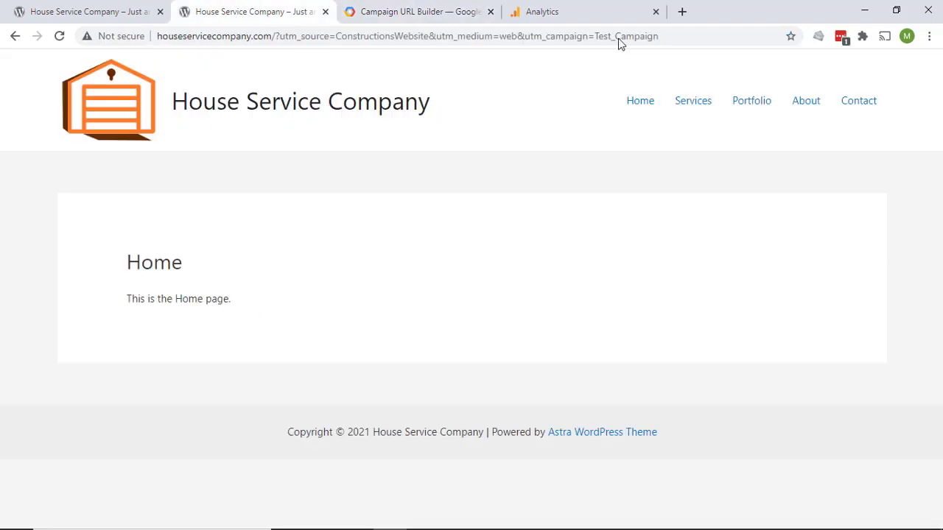
{"action": "left_click", "coordinate": [630, 14]}
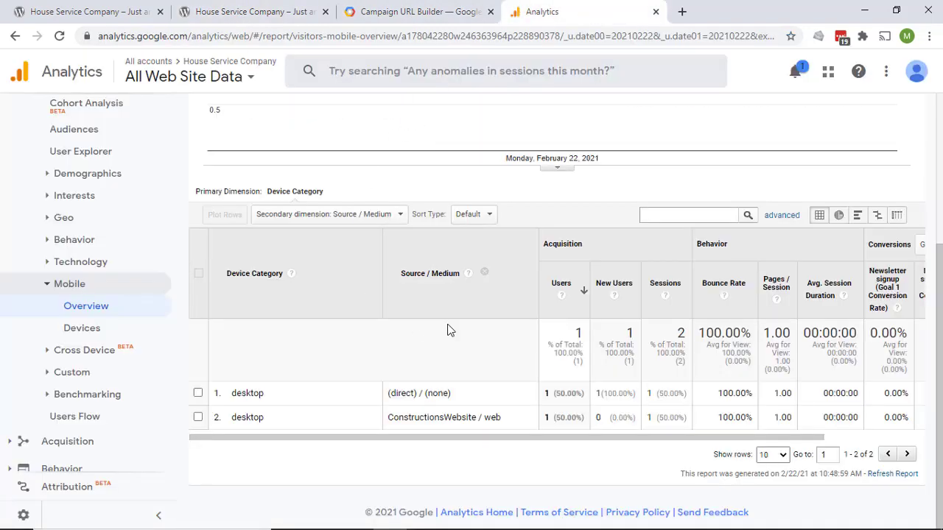